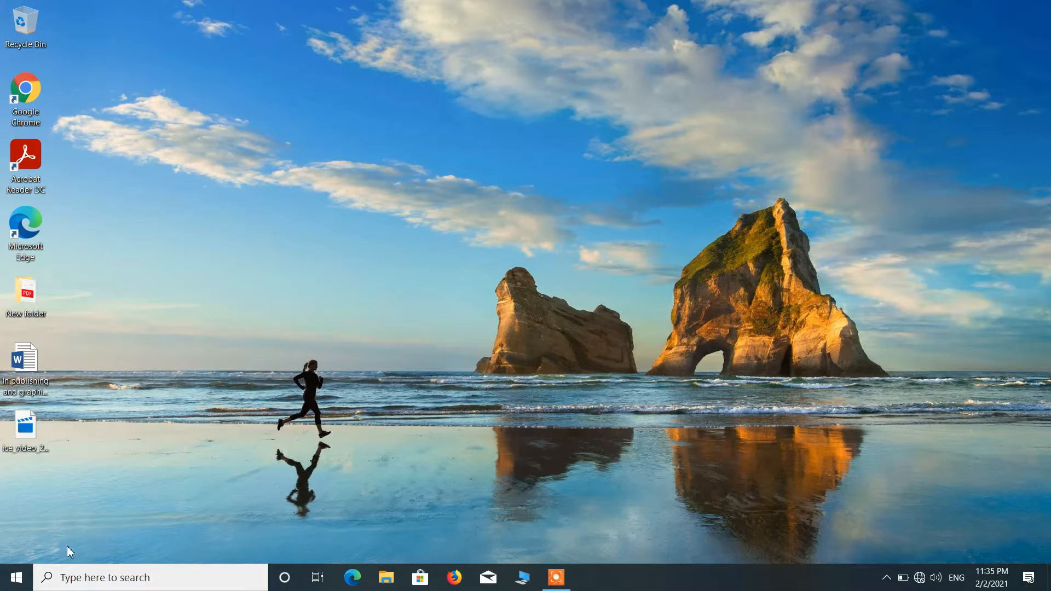
- Check the Network & Internet status in Windows Settings and the available network connections, and close Settings
{"action": "left_click", "coordinate": [16, 577]}
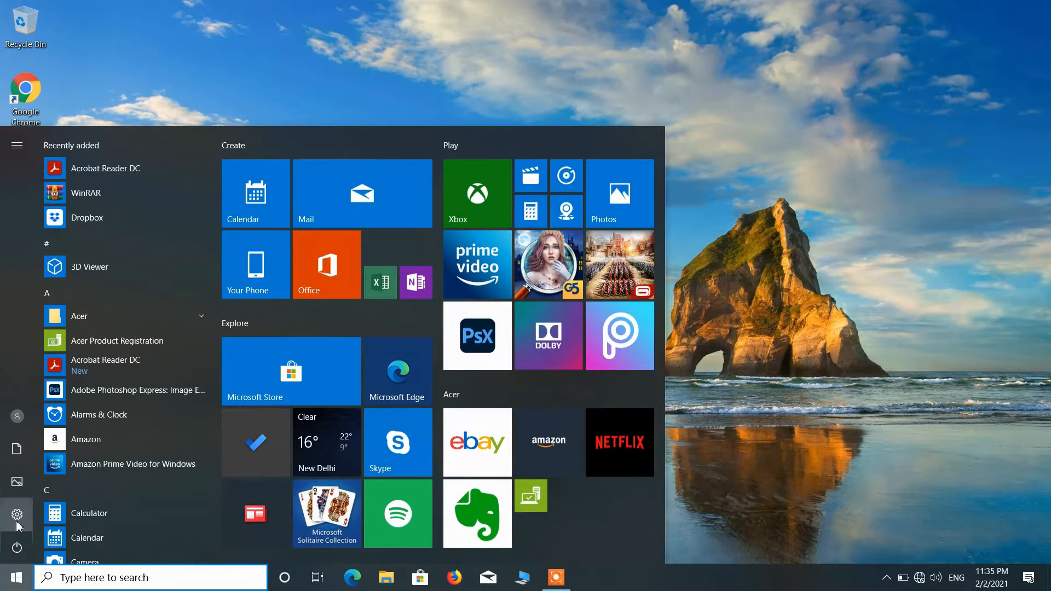
{"action": "left_click", "coordinate": [15, 517]}
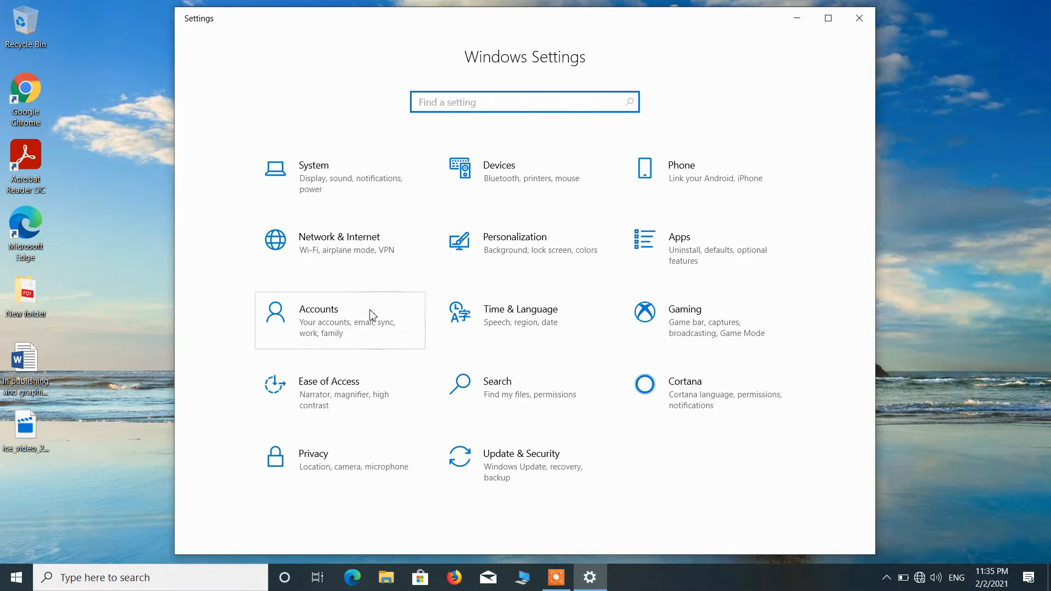
{"action": "left_click", "coordinate": [337, 250]}
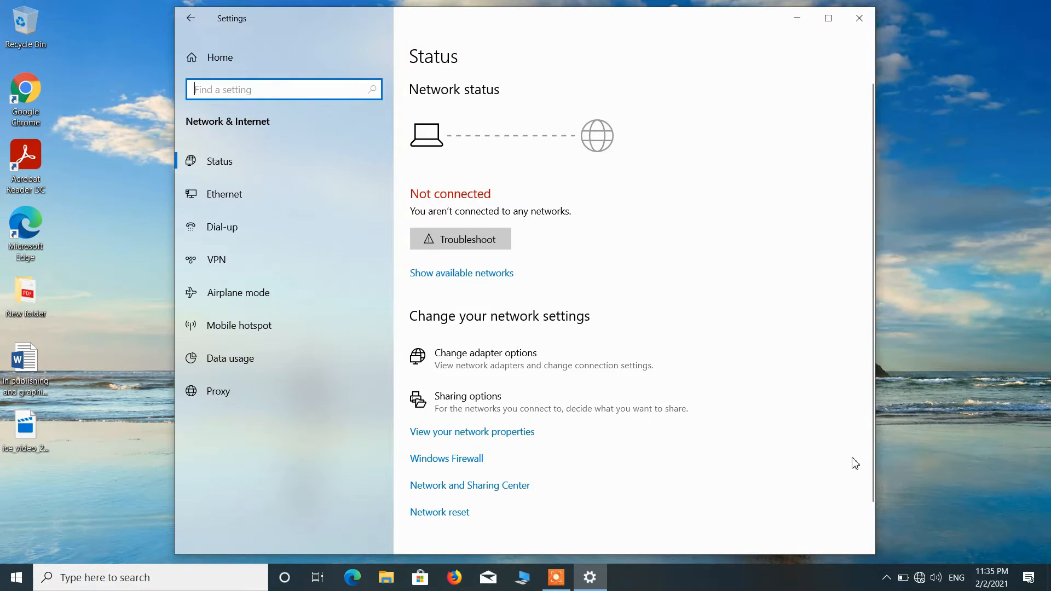
{"action": "left_click", "coordinate": [921, 583]}
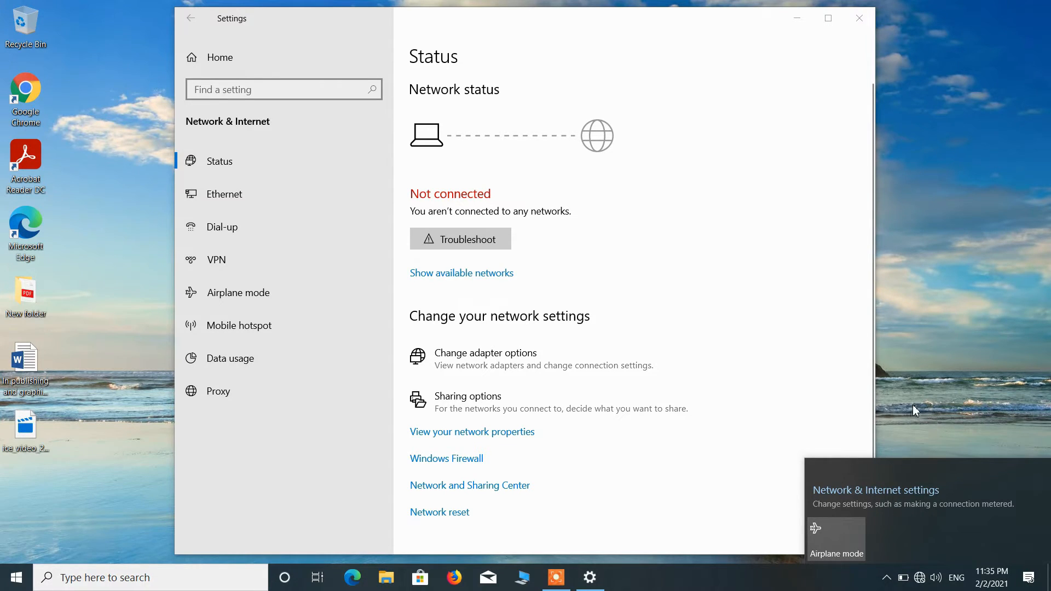
{"action": "left_click", "coordinate": [962, 392]}
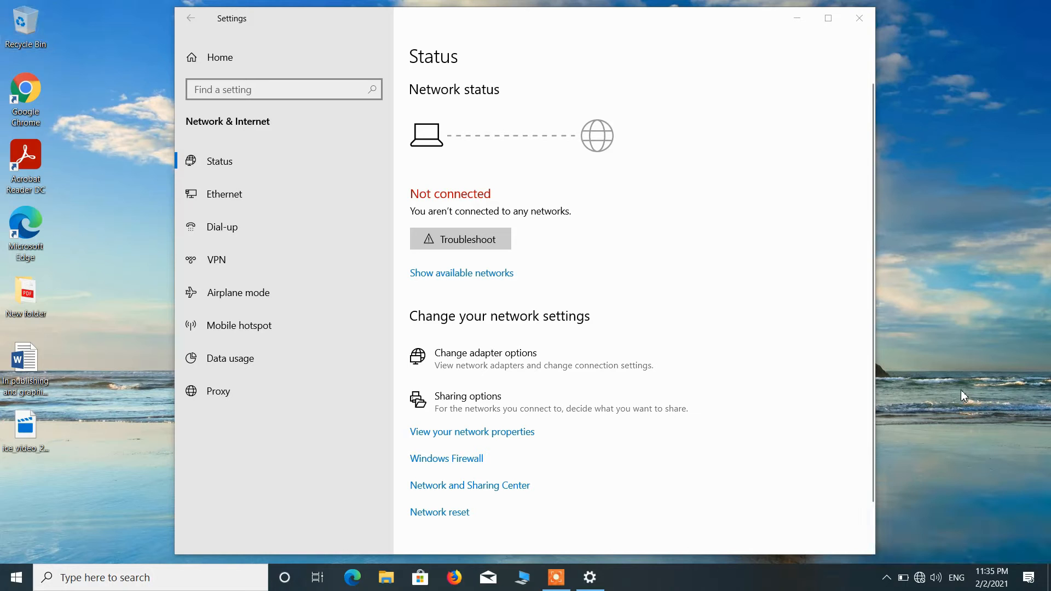
{"action": "left_click", "coordinate": [859, 18]}
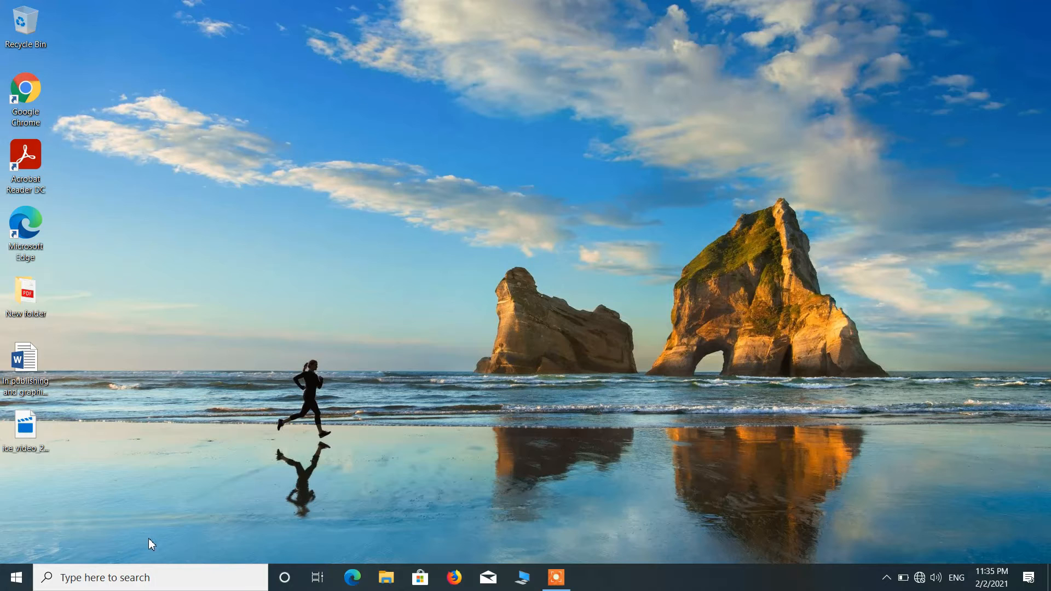
- Search for msconfig and open System Configuration at its list of services
{"action": "left_click", "coordinate": [151, 579]}
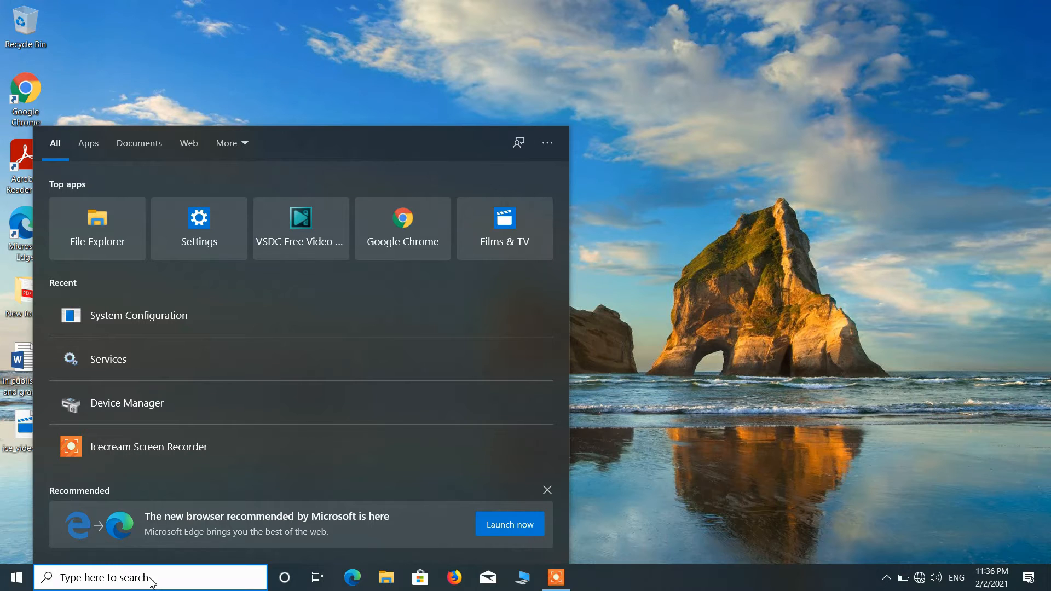
{"action": "type", "text": "m"}
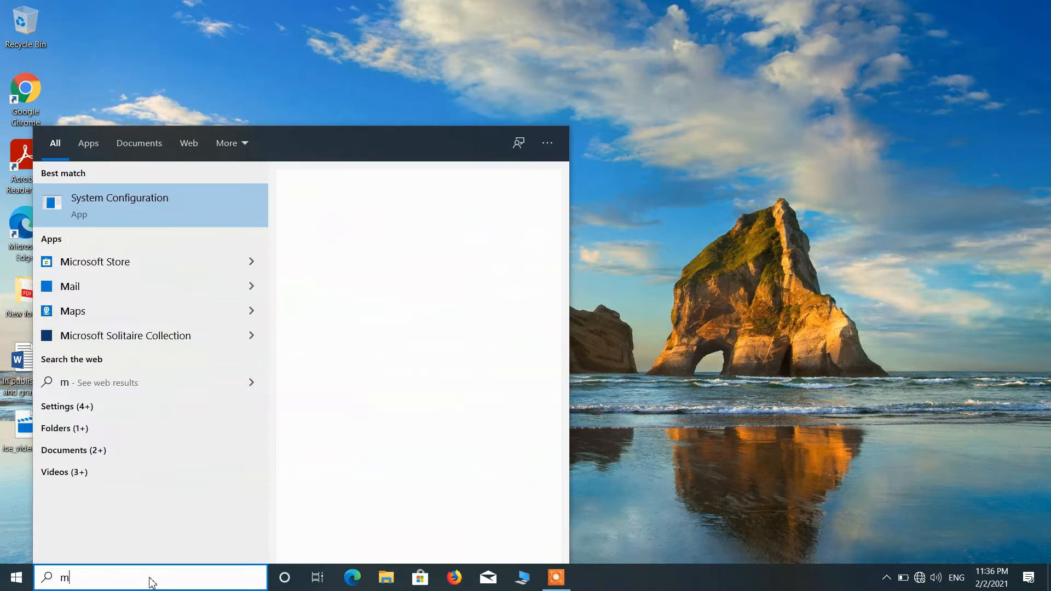
{"action": "type", "text": "sconfig"}
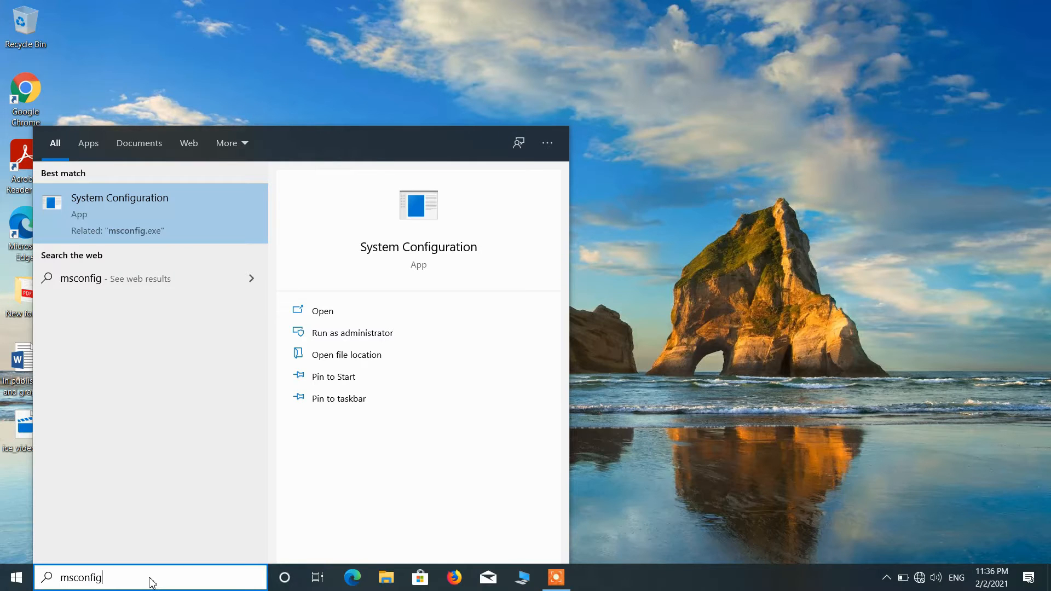
{"action": "left_click", "coordinate": [163, 212]}
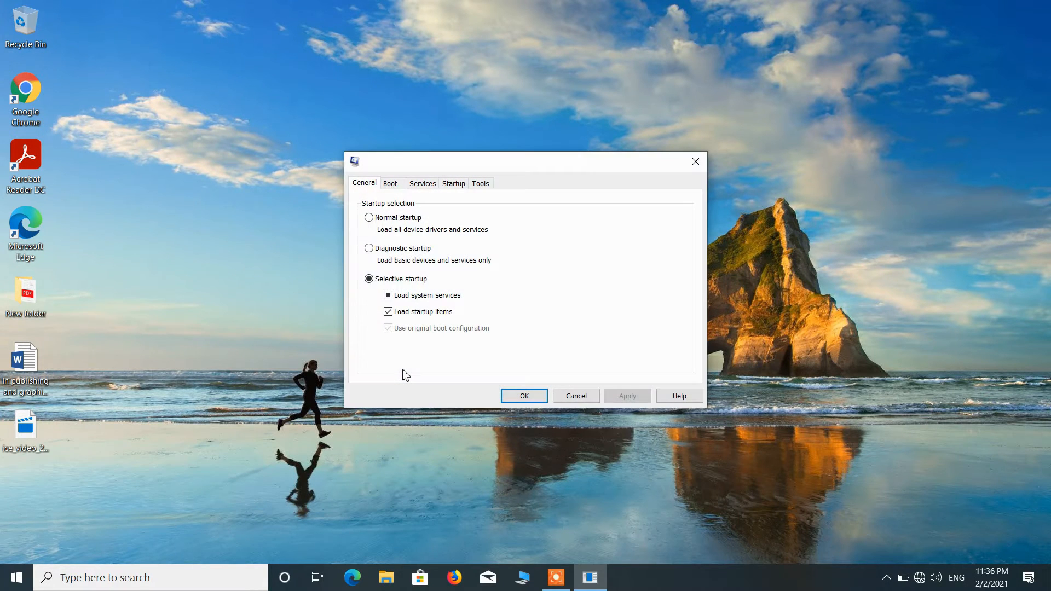
{"action": "left_click", "coordinate": [423, 184]}
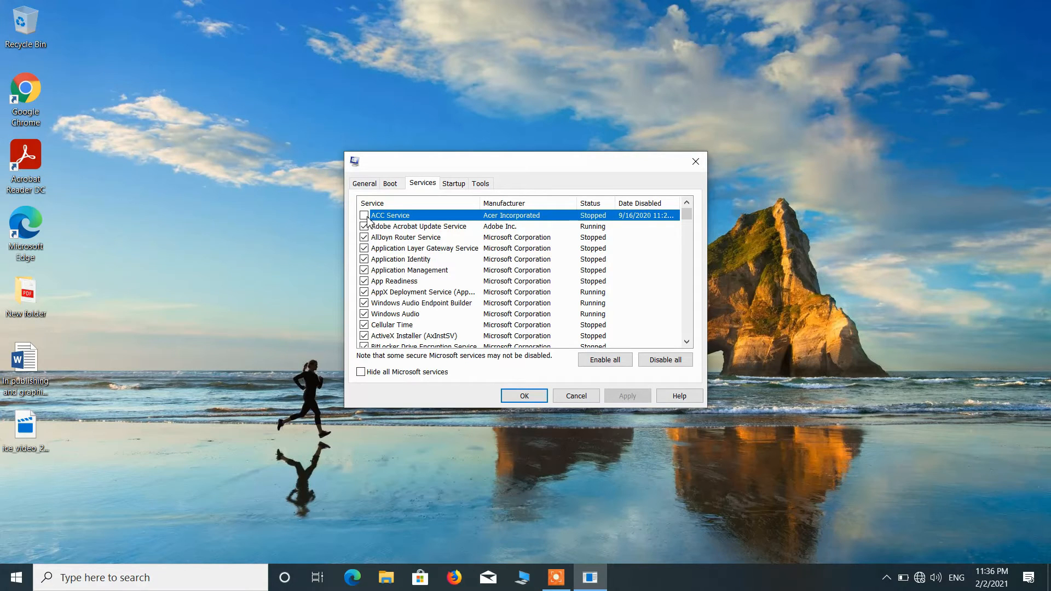
- Review the services, enable all of them, apply the change, and close System Configuration without restarting the computer
{"action": "scroll", "coordinate": [464, 286], "scroll_direction": "down", "scroll_amount": 5}
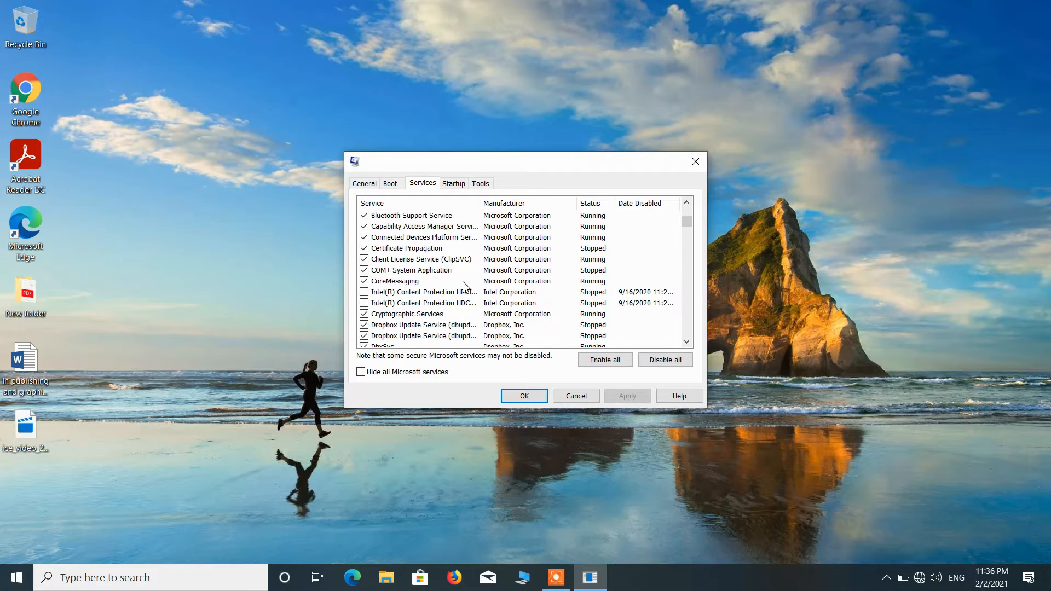
{"action": "scroll", "coordinate": [464, 285], "scroll_direction": "down", "scroll_amount": 1}
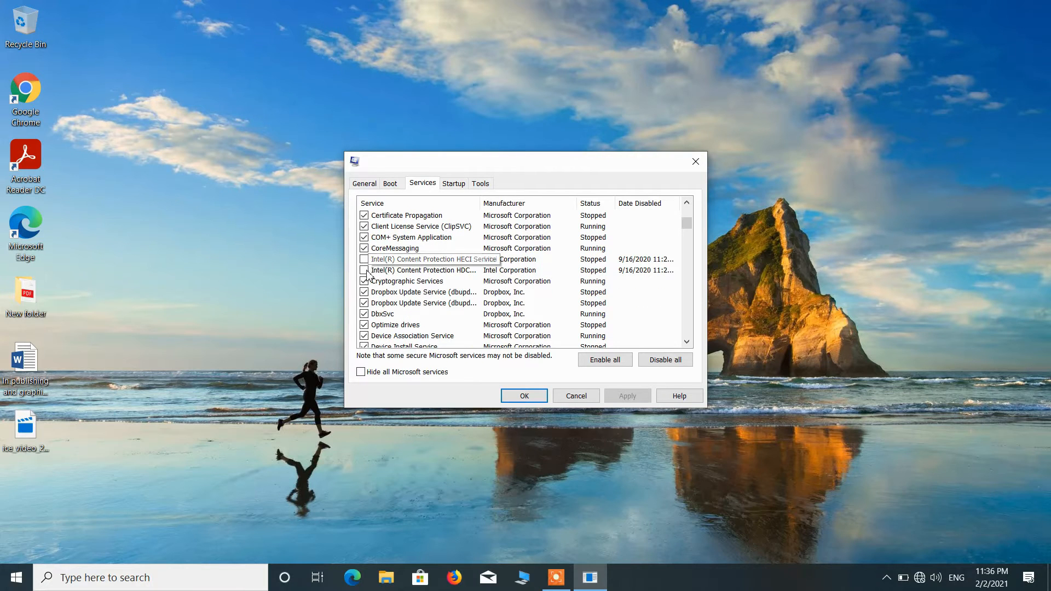
{"action": "scroll", "coordinate": [448, 308], "scroll_direction": "up", "scroll_amount": 6}
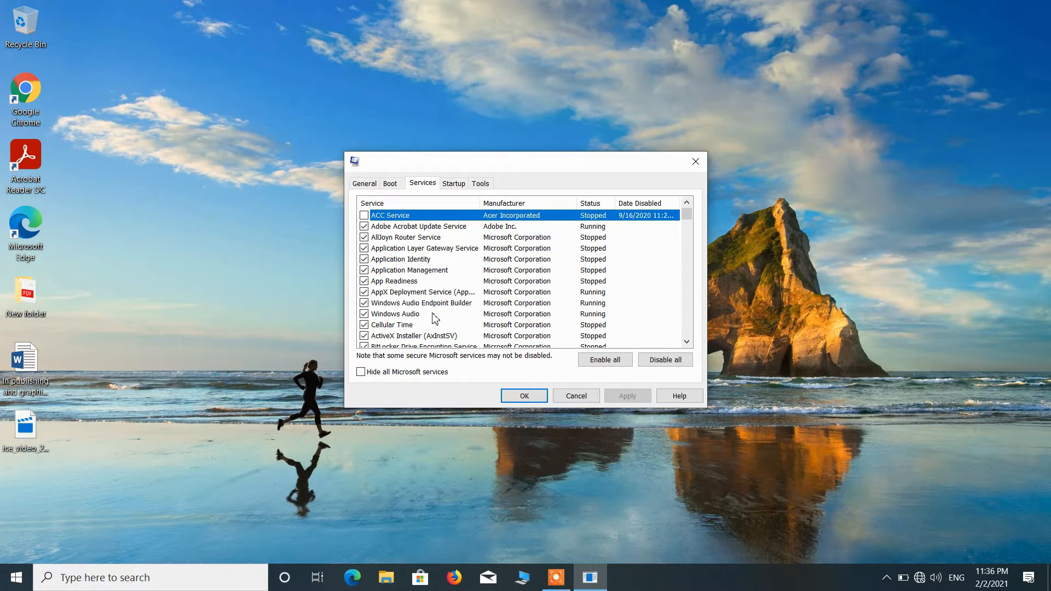
{"action": "left_click", "coordinate": [597, 364]}
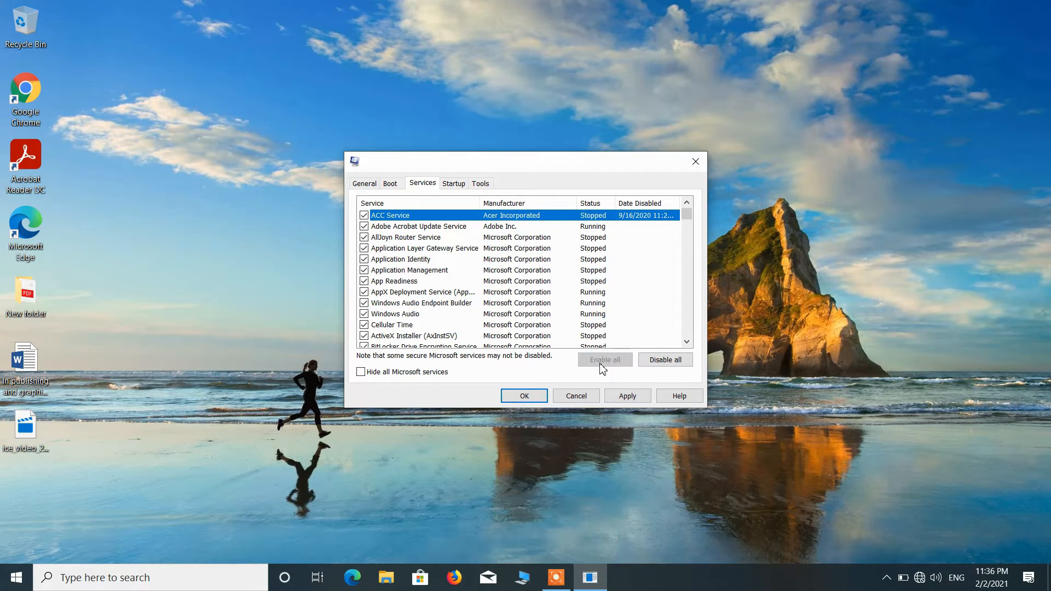
{"action": "left_click", "coordinate": [628, 396]}
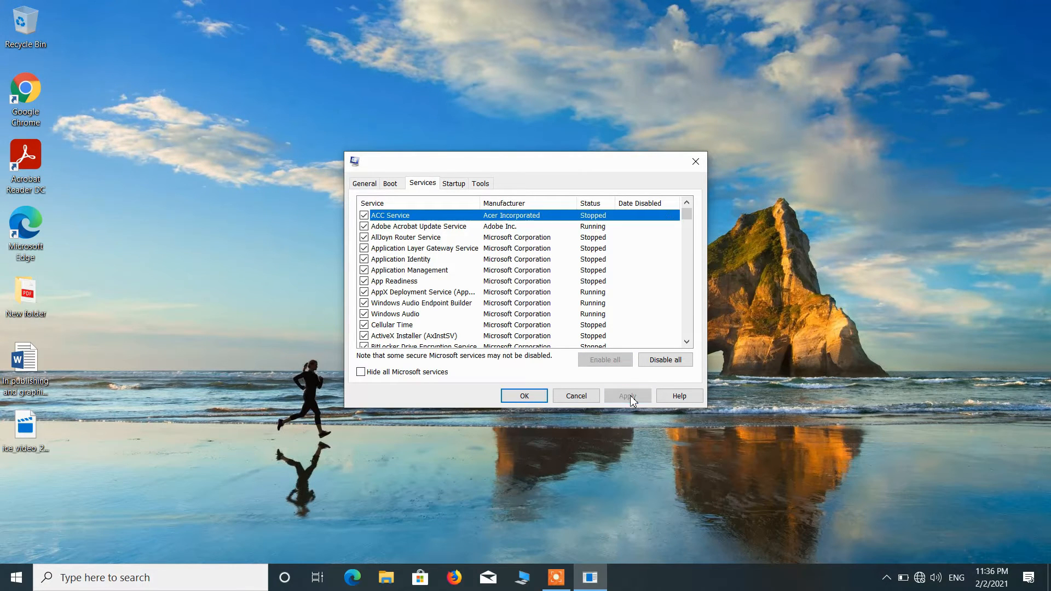
{"action": "left_click", "coordinate": [521, 396]}
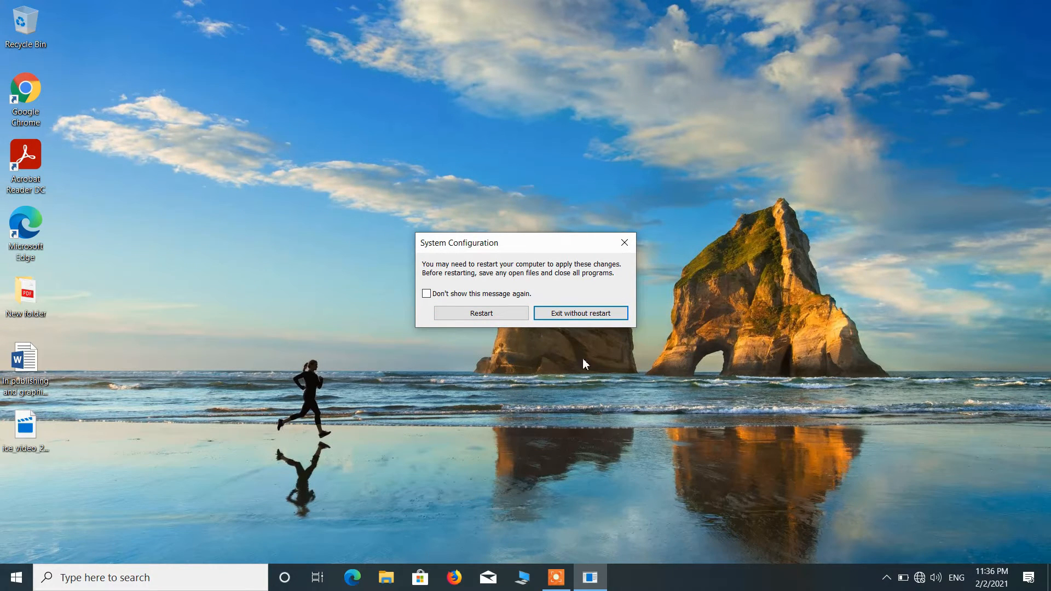
{"action": "left_click", "coordinate": [624, 242]}
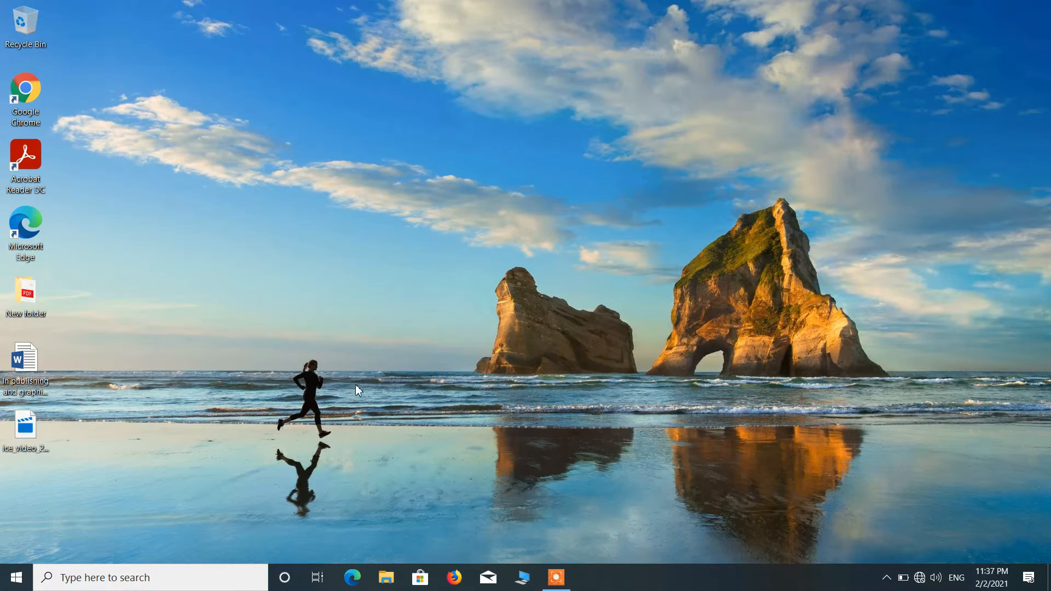
- Open Device Manager and expand the Network adapters category
{"action": "left_click", "coordinate": [162, 584]}
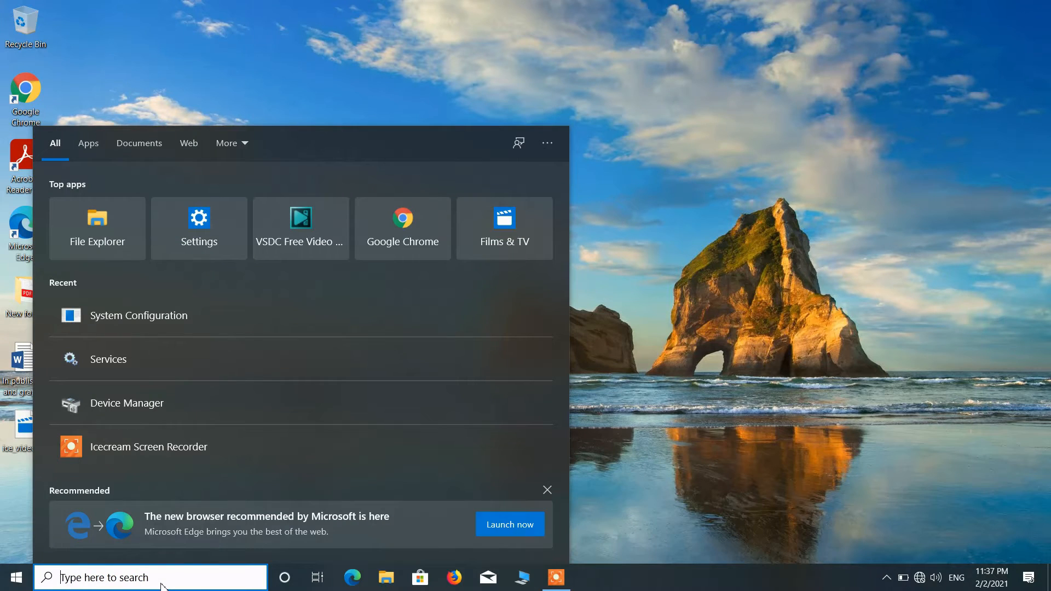
{"action": "type", "text": "device"}
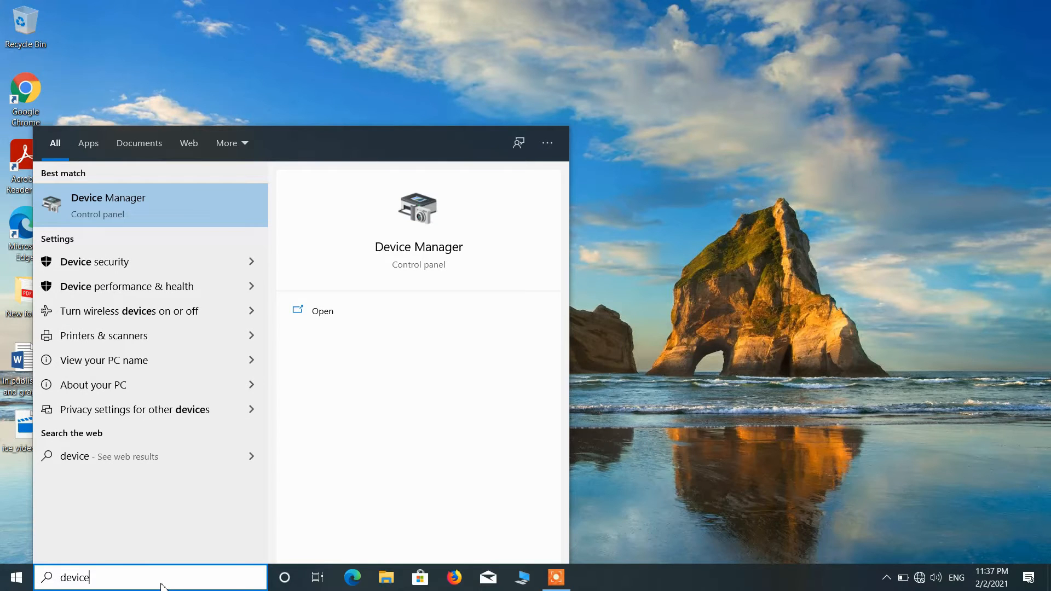
{"action": "left_click", "coordinate": [144, 213]}
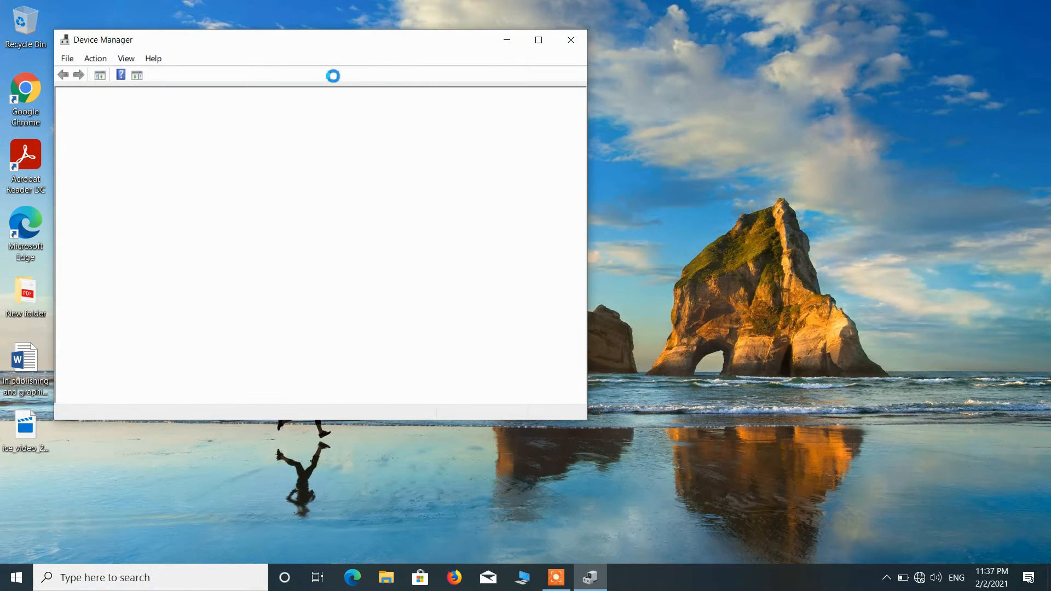
{"action": "left_click_drag", "start_coordinate": [286, 48], "coordinate": [400, 79]}
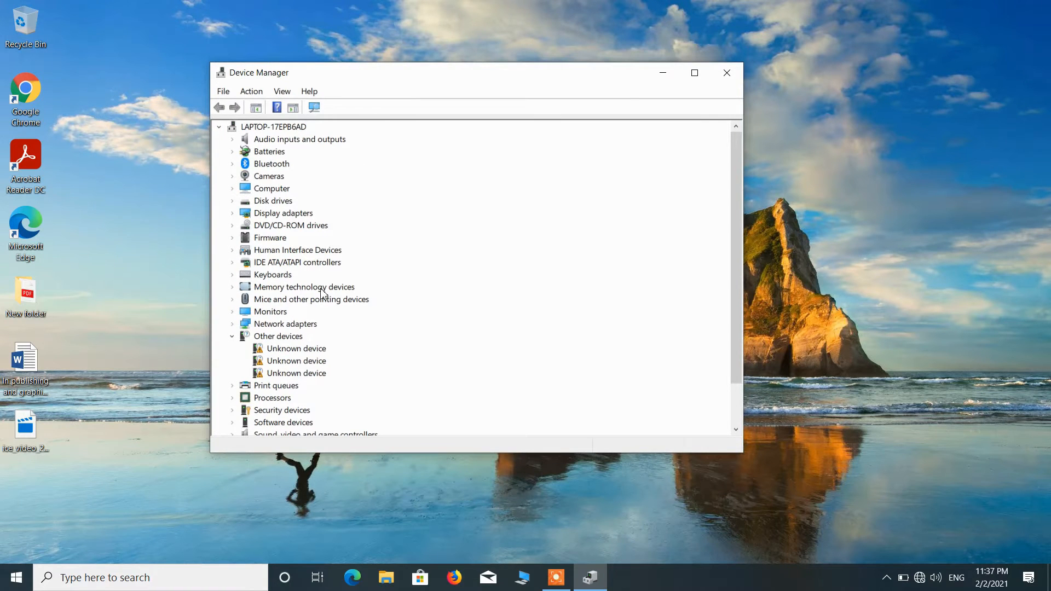
{"action": "left_click", "coordinate": [232, 324]}
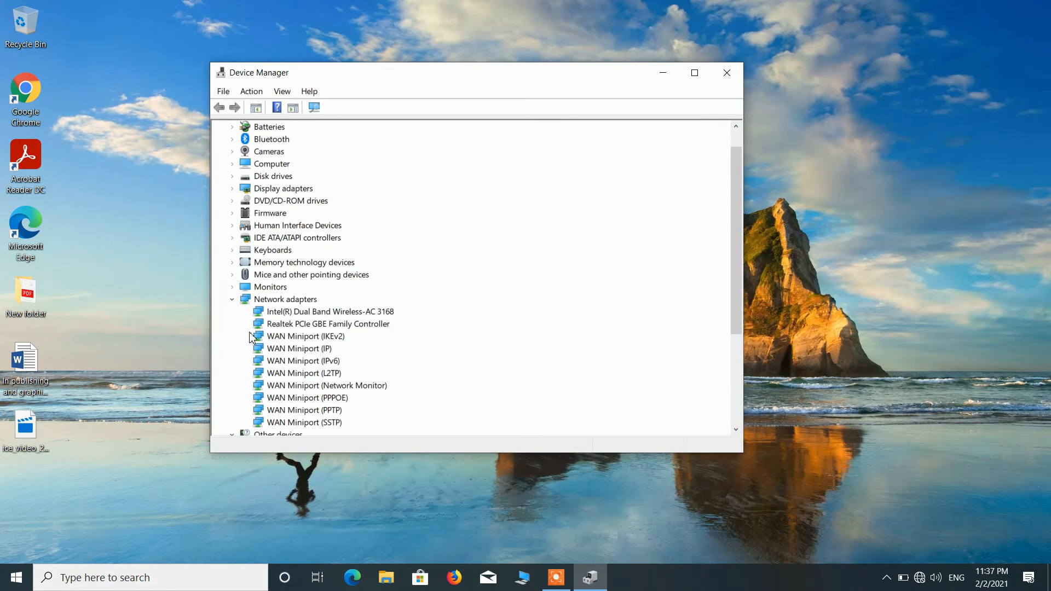
- Search automatically for updated driver software for the Intel(R) Dual Band Wireless-AC 3168 adapter
{"action": "left_click", "coordinate": [306, 313]}
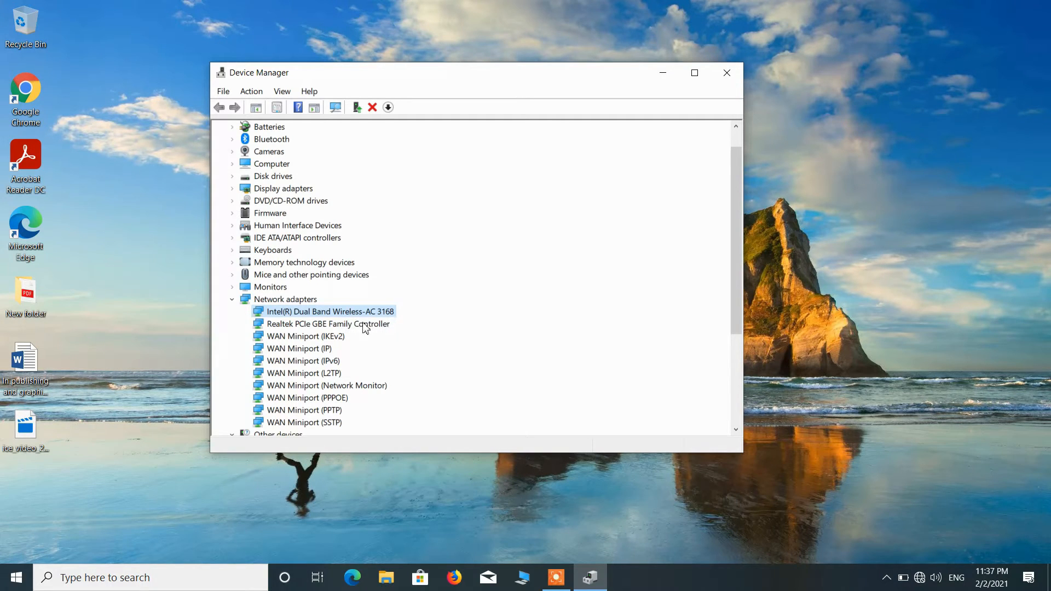
{"action": "right_click", "coordinate": [325, 314]}
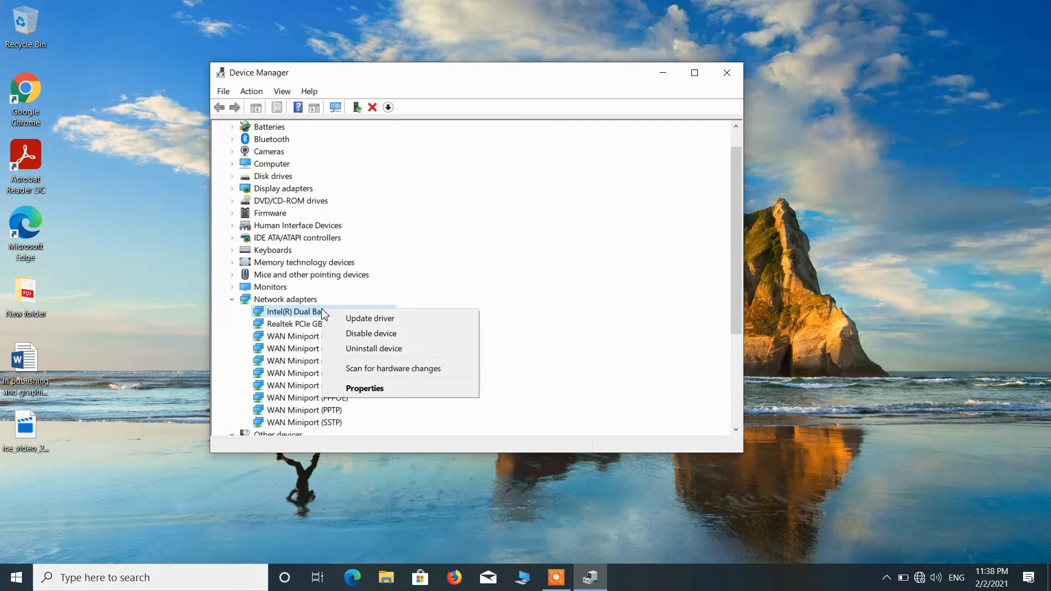
{"action": "left_click", "coordinate": [361, 320]}
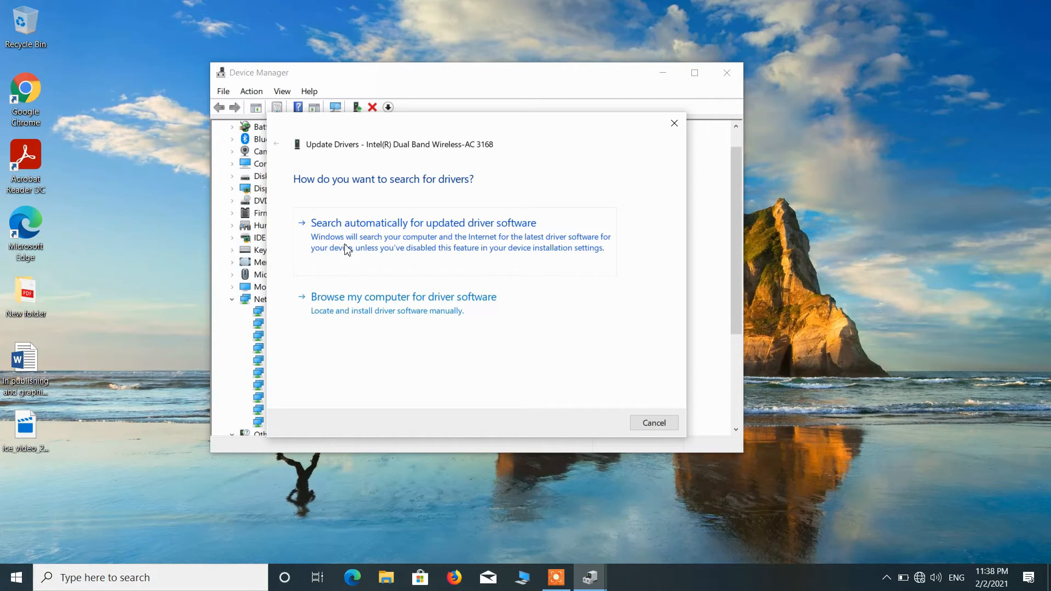
{"action": "left_click", "coordinate": [417, 249]}
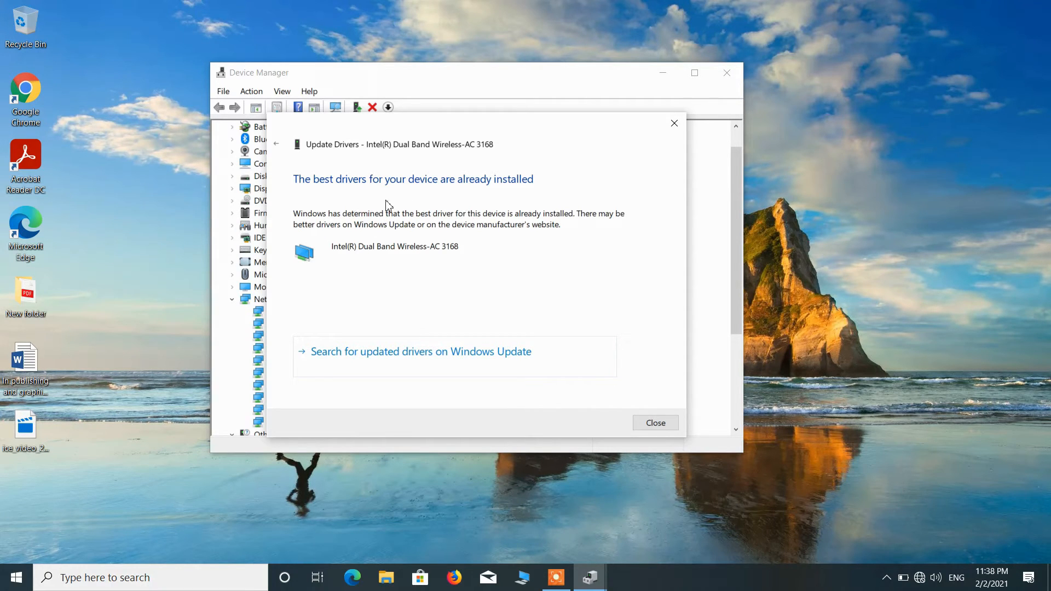
- Return to the driver search choices and manually install the Intel(R) Dual Band Wireless-AC 3168 (Intel) driver from the compatible models on the computer
{"action": "left_click", "coordinate": [277, 145]}
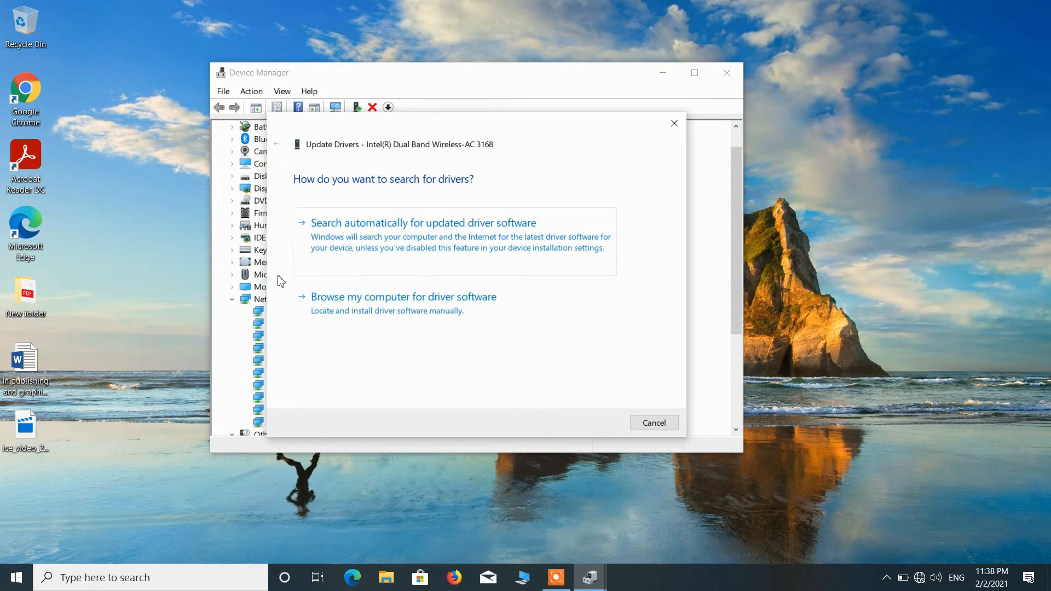
{"action": "left_click", "coordinate": [414, 312]}
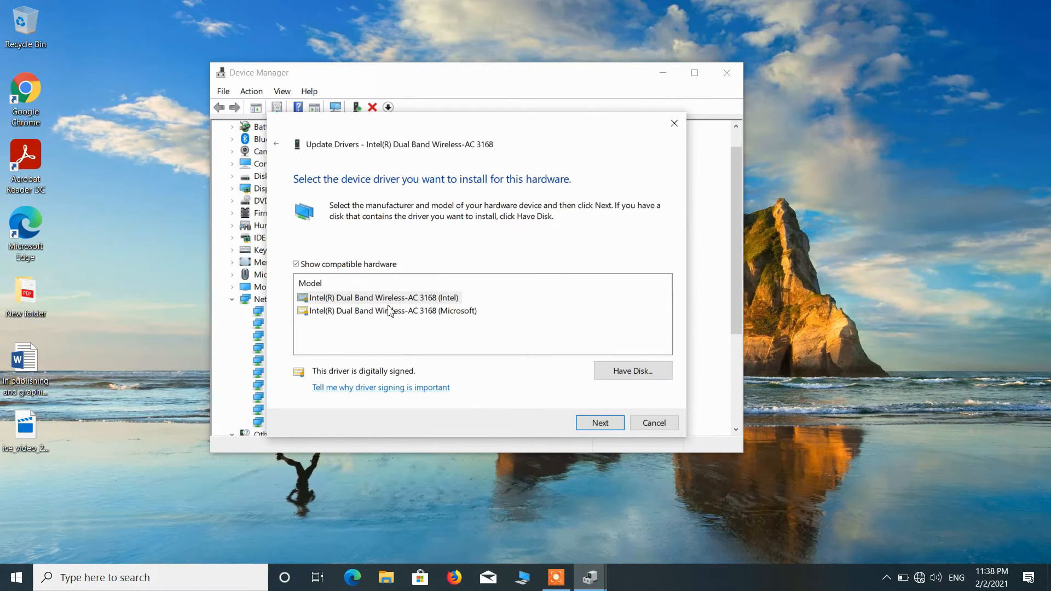
{"action": "left_click", "coordinate": [346, 299]}
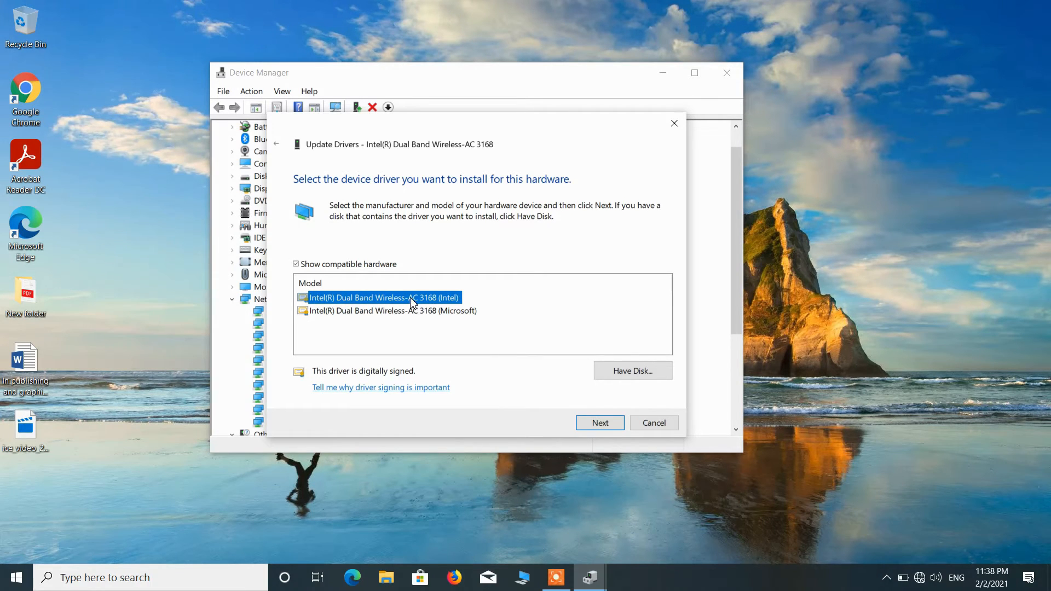
{"action": "left_click", "coordinate": [599, 423]}
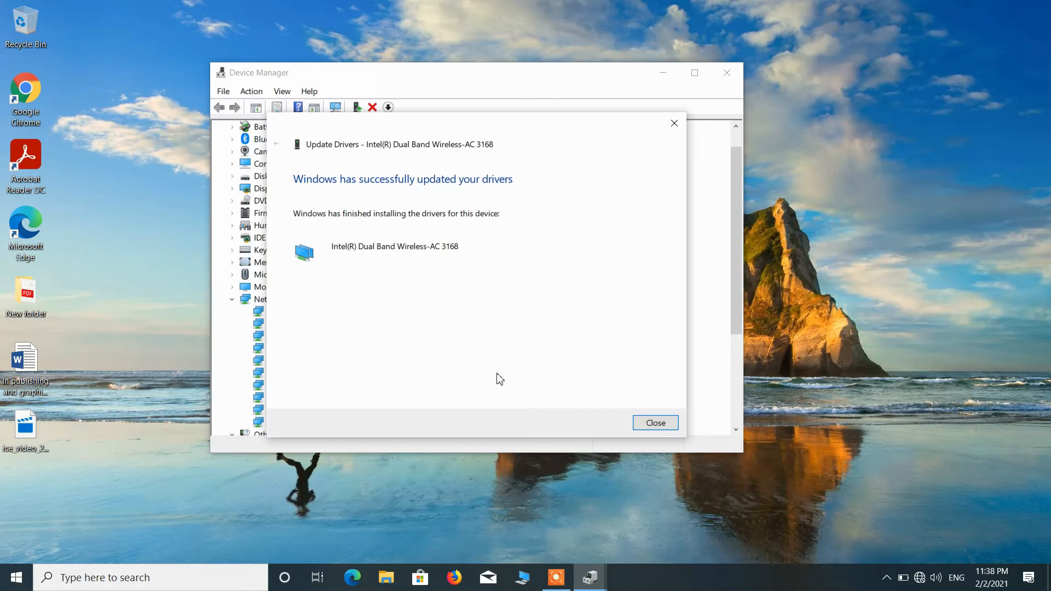
{"action": "left_click", "coordinate": [637, 423]}
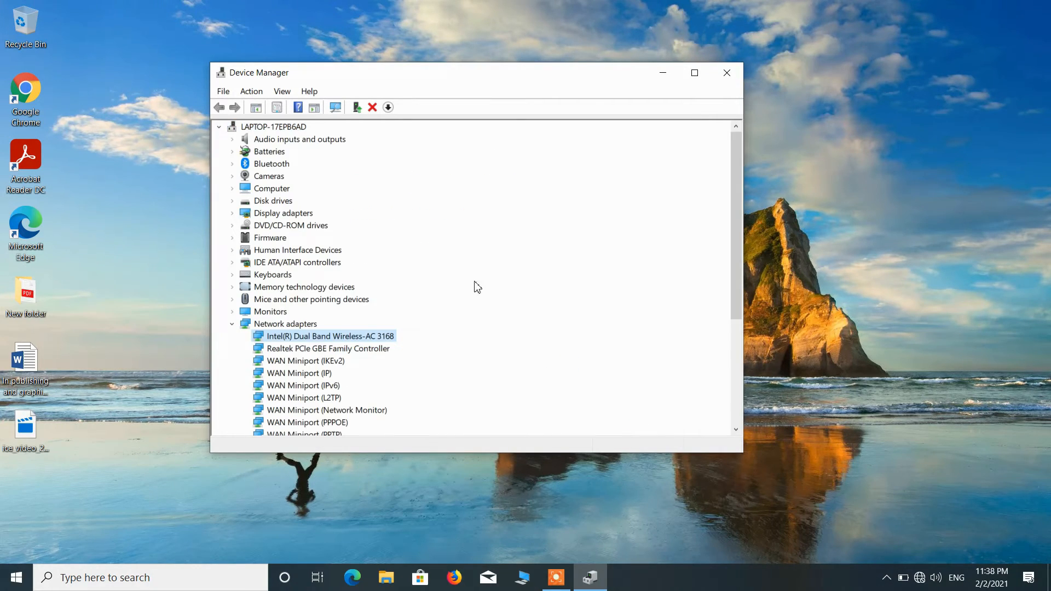
- Close Device Manager and check the available network connections again
{"action": "left_click", "coordinate": [726, 75]}
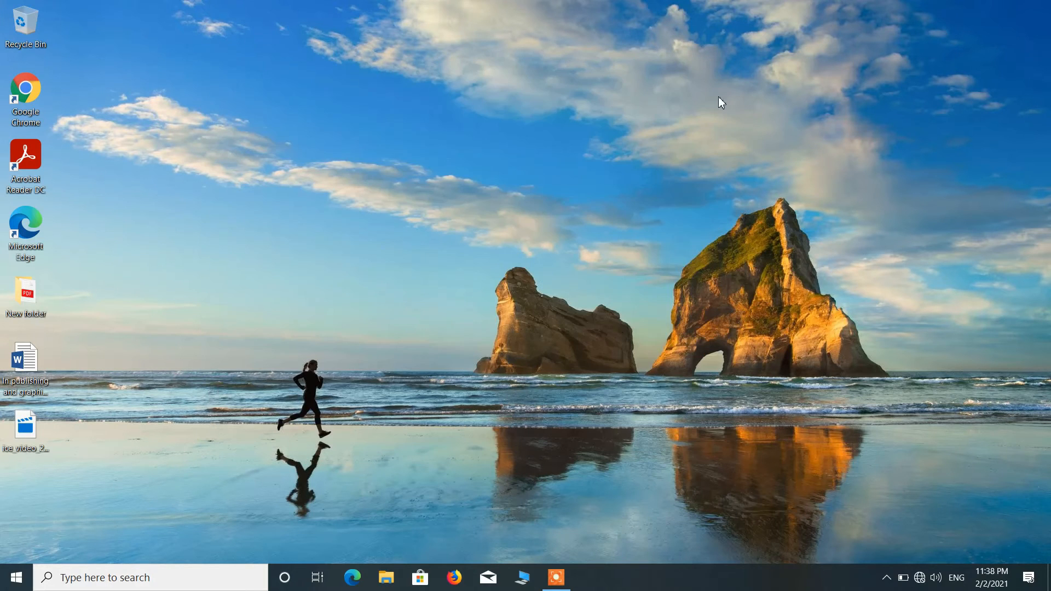
{"action": "left_click", "coordinate": [917, 572]}
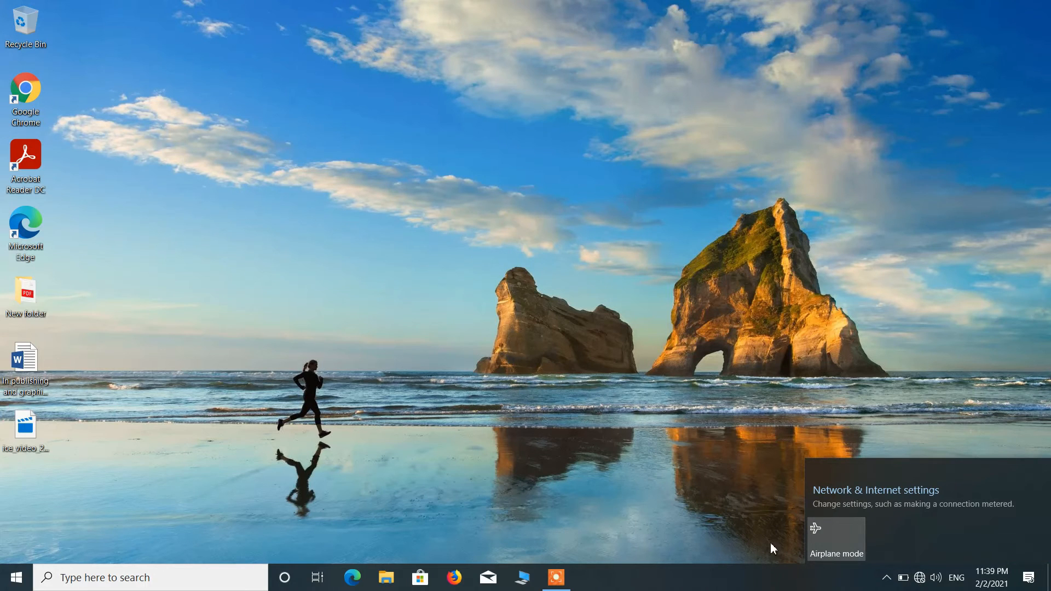
{"action": "left_click", "coordinate": [726, 527]}
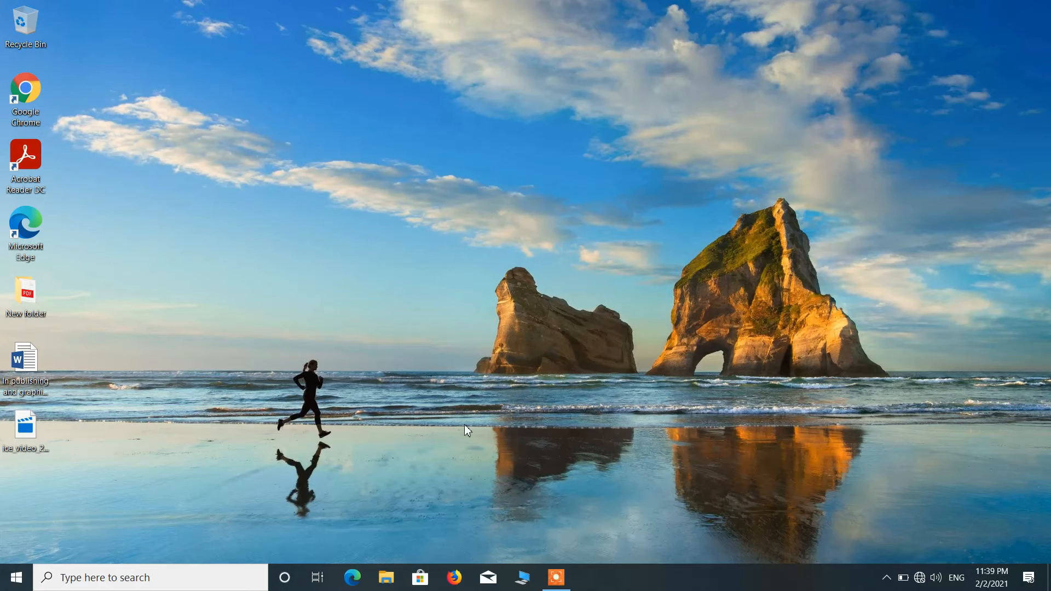
- Search Windows for services.msc and open the Services console
{"action": "left_click", "coordinate": [160, 573]}
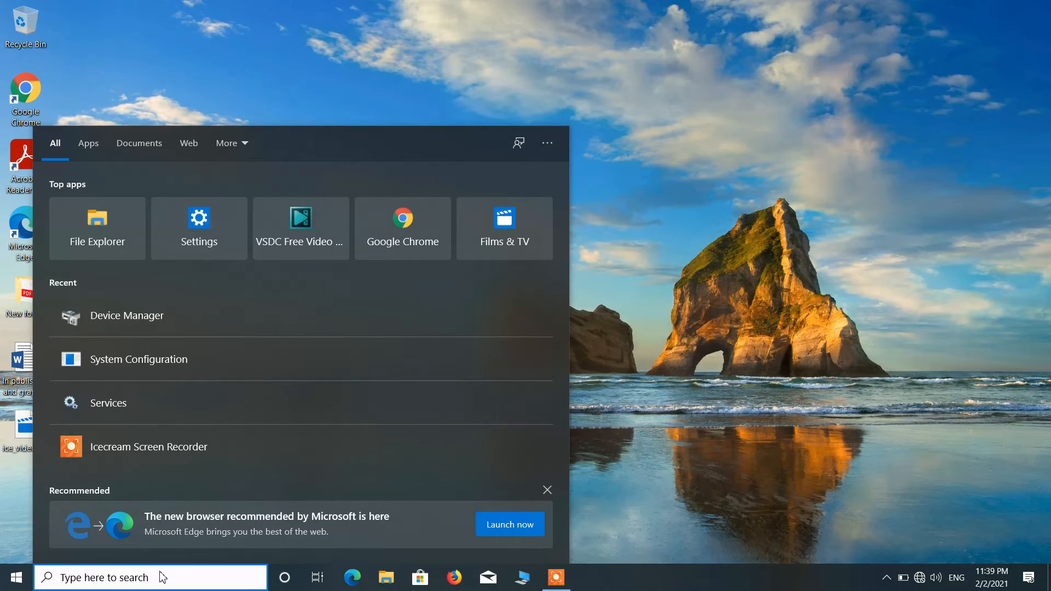
{"action": "type", "text": "ser"}
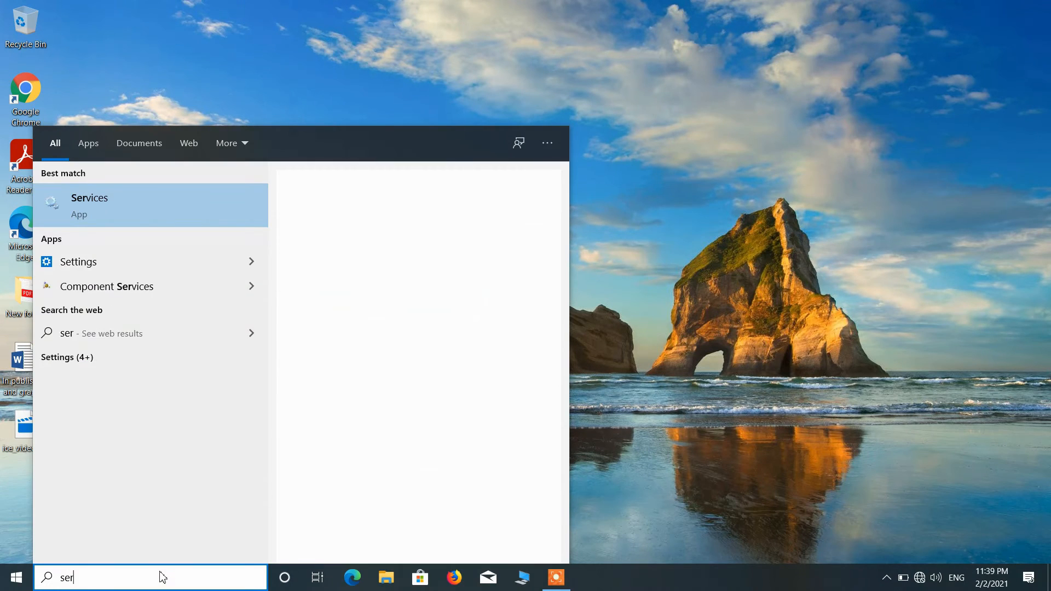
{"action": "type", "text": "vices"}
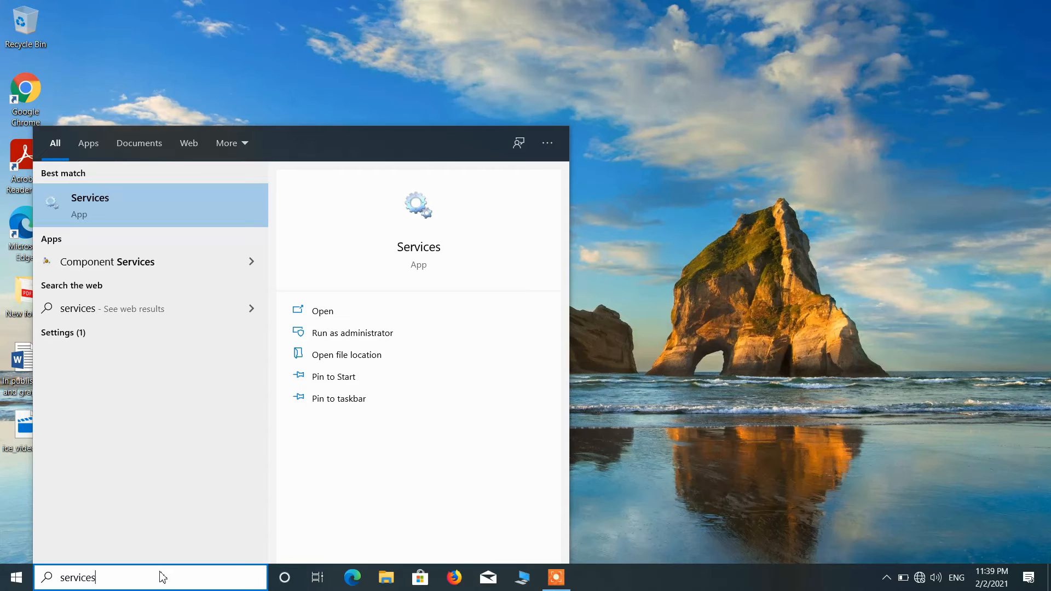
{"action": "type", "text": "."}
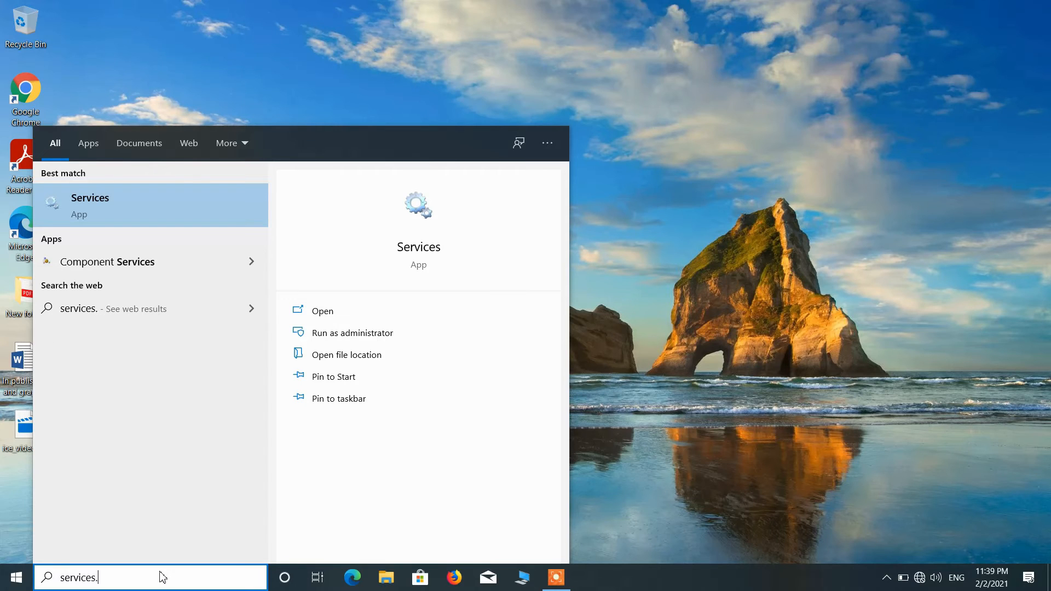
{"action": "type", "text": "msc"}
{"action": "left_click", "coordinate": [155, 203]}
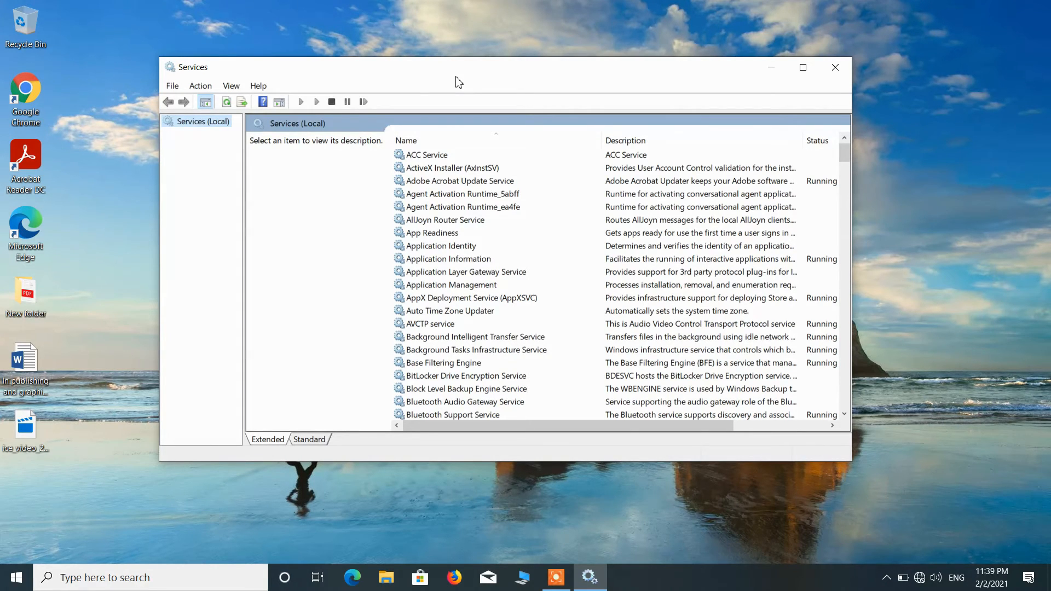
- Find the WLAN AutoConfig service in the list and open its properties
{"action": "left_click", "coordinate": [436, 206]}
{"action": "type", "text": "wlan"}
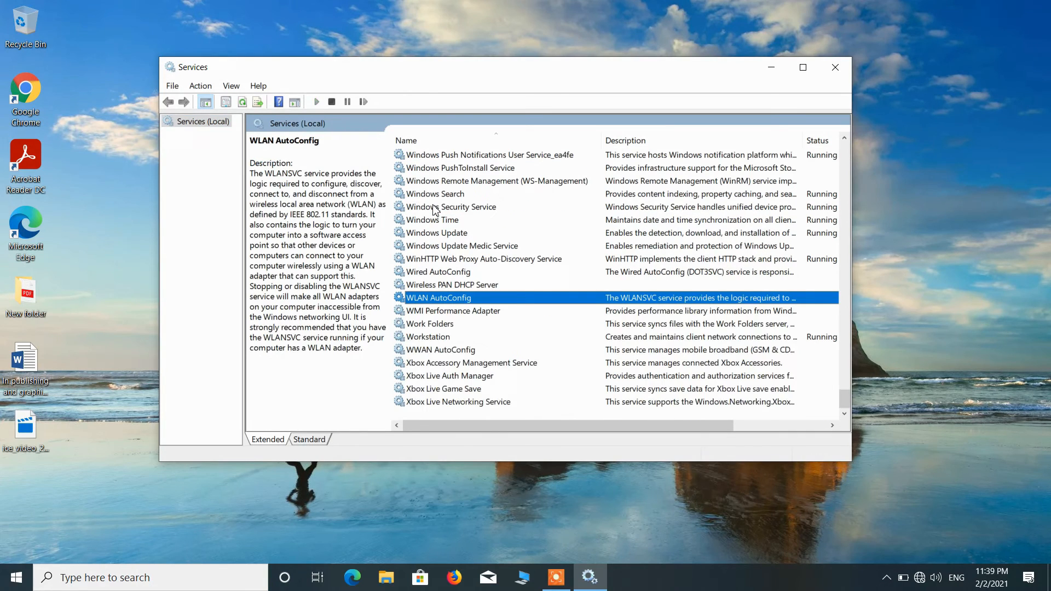
{"action": "right_click", "coordinate": [480, 301]}
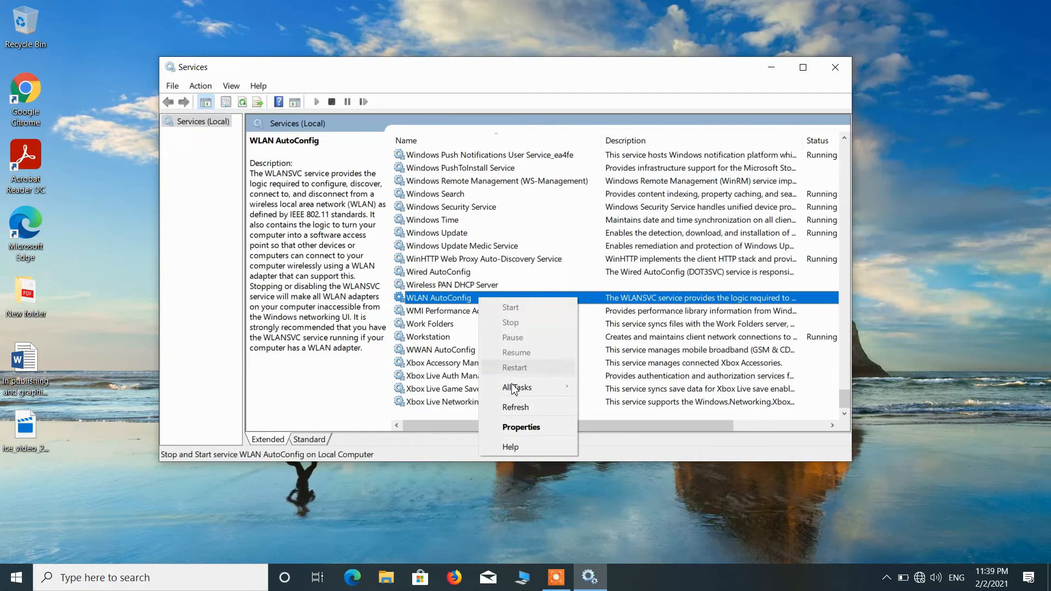
{"action": "left_click", "coordinate": [520, 427]}
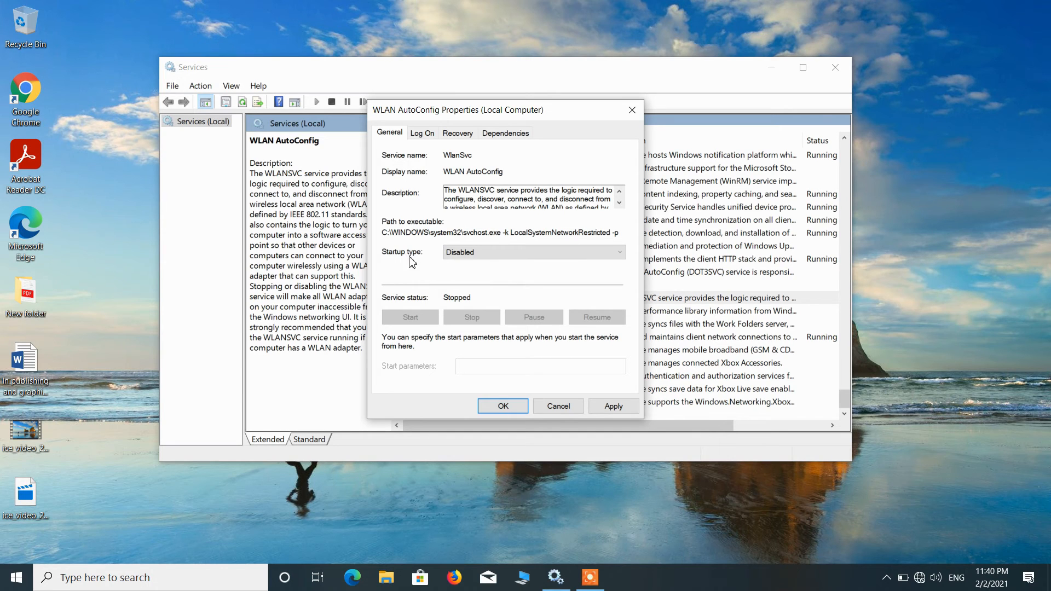
- Set the WLAN AutoConfig startup type to Automatic, apply it and start the service
{"action": "left_click", "coordinate": [466, 252]}
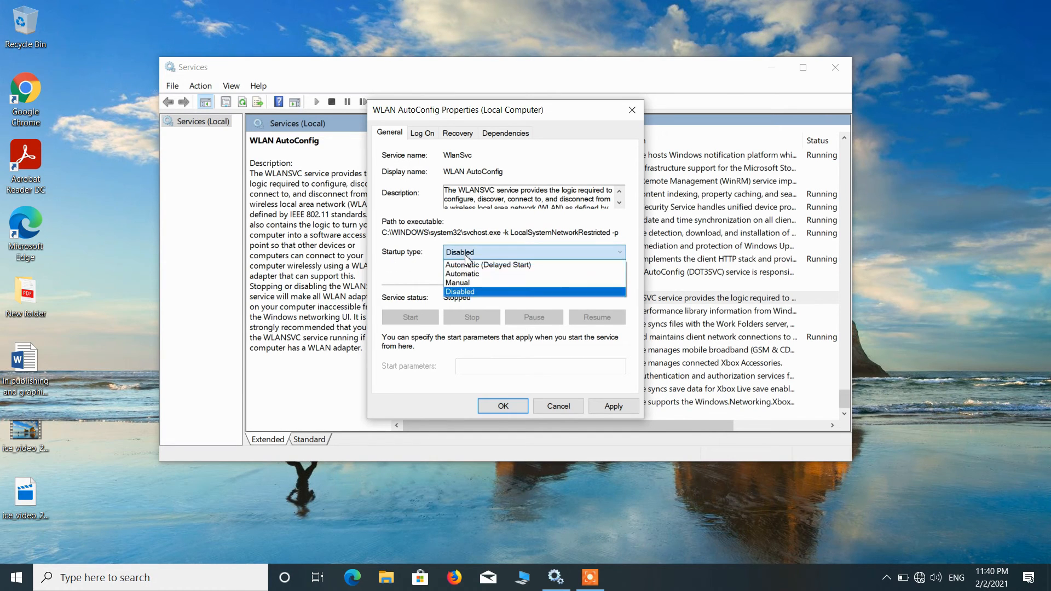
{"action": "left_click", "coordinate": [467, 274]}
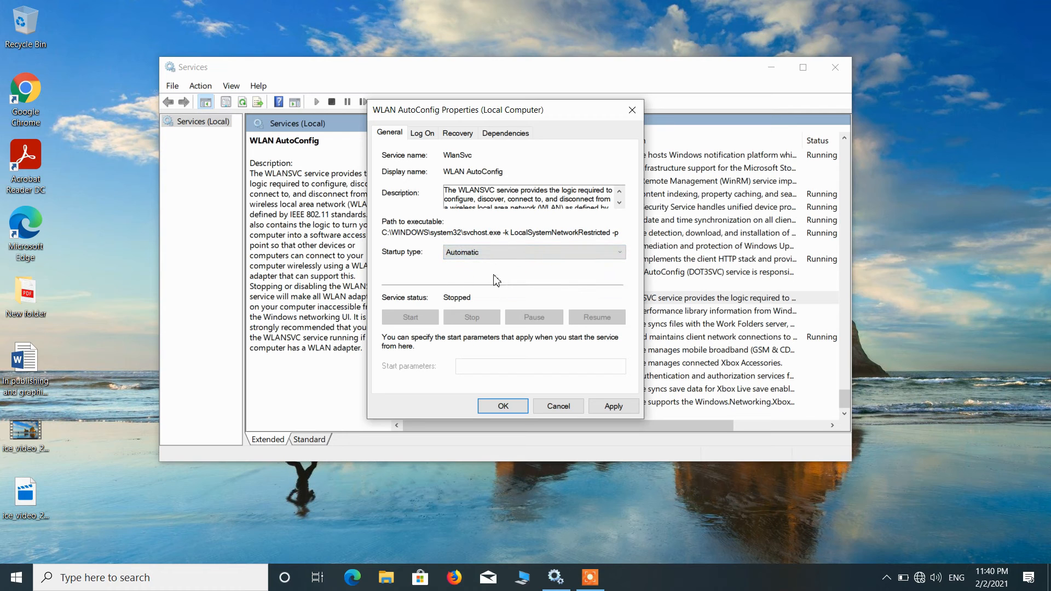
{"action": "left_click", "coordinate": [610, 408]}
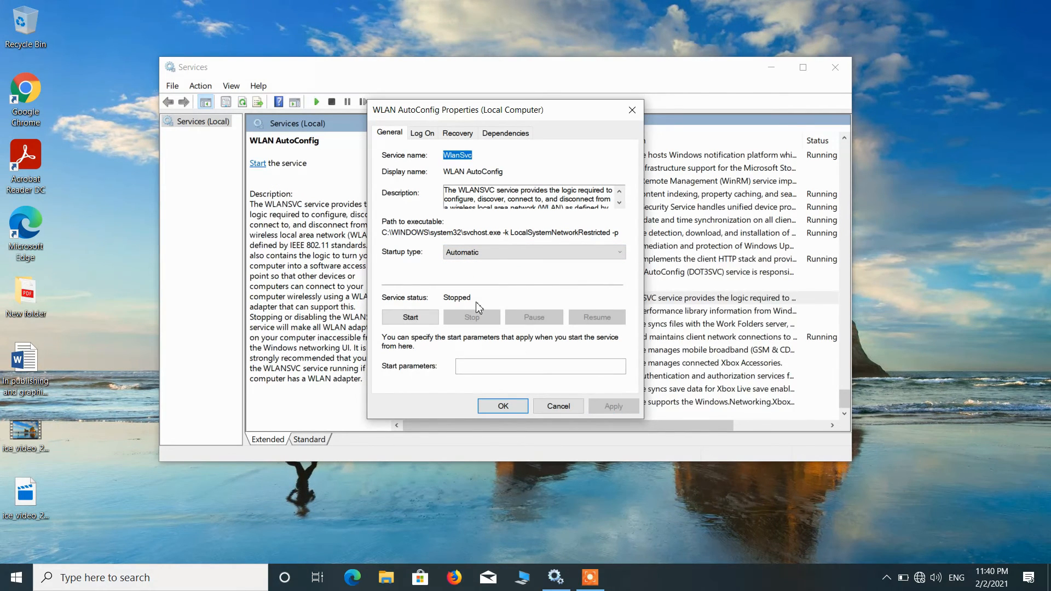
{"action": "left_click", "coordinate": [429, 323]}
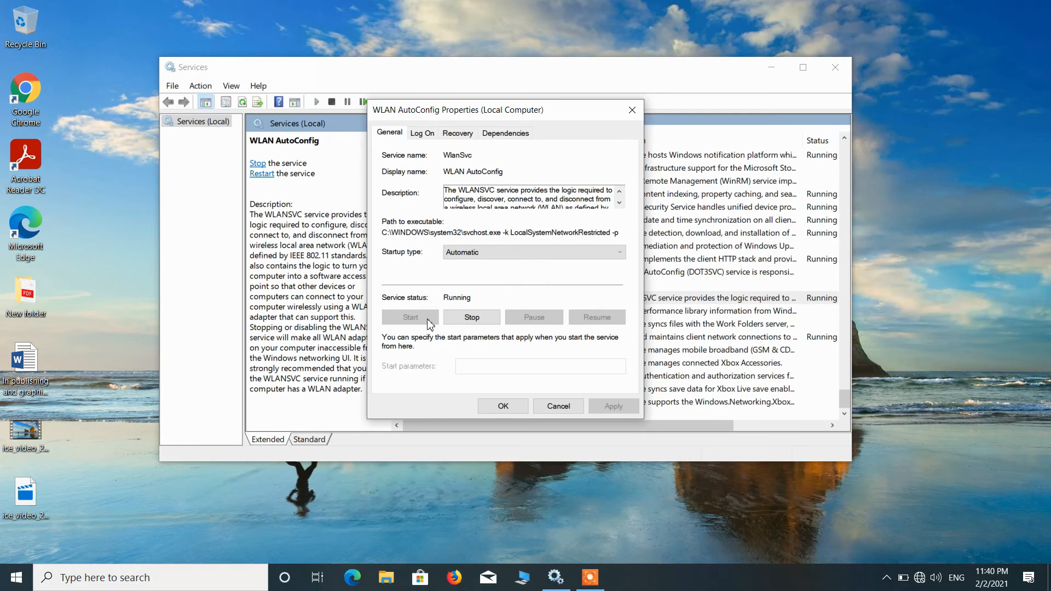
{"action": "left_click", "coordinate": [501, 407]}
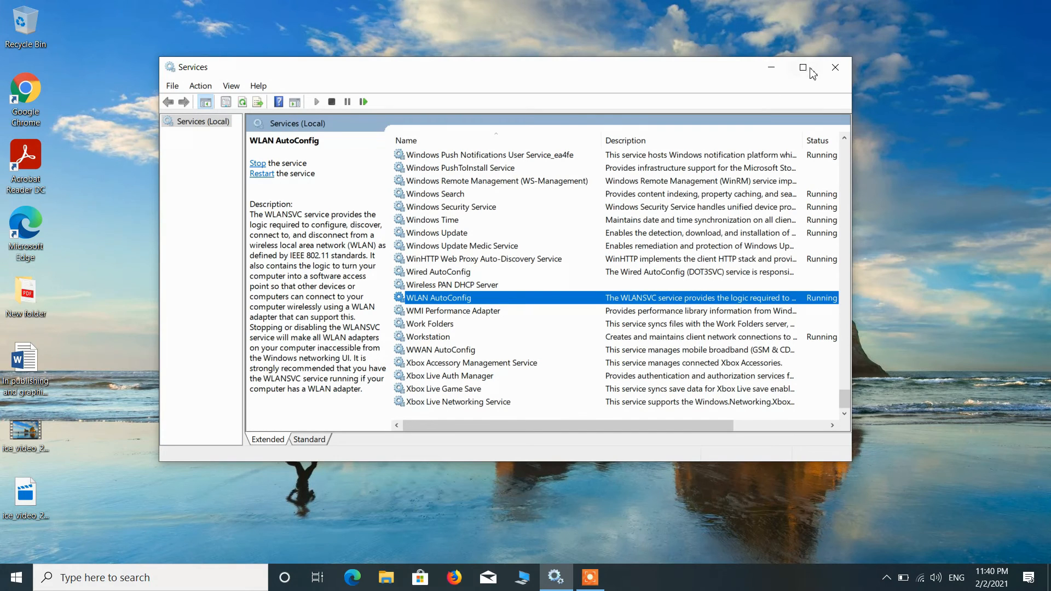
- Close the Services console and check the list of available Wi-Fi networks
{"action": "left_click", "coordinate": [835, 68]}
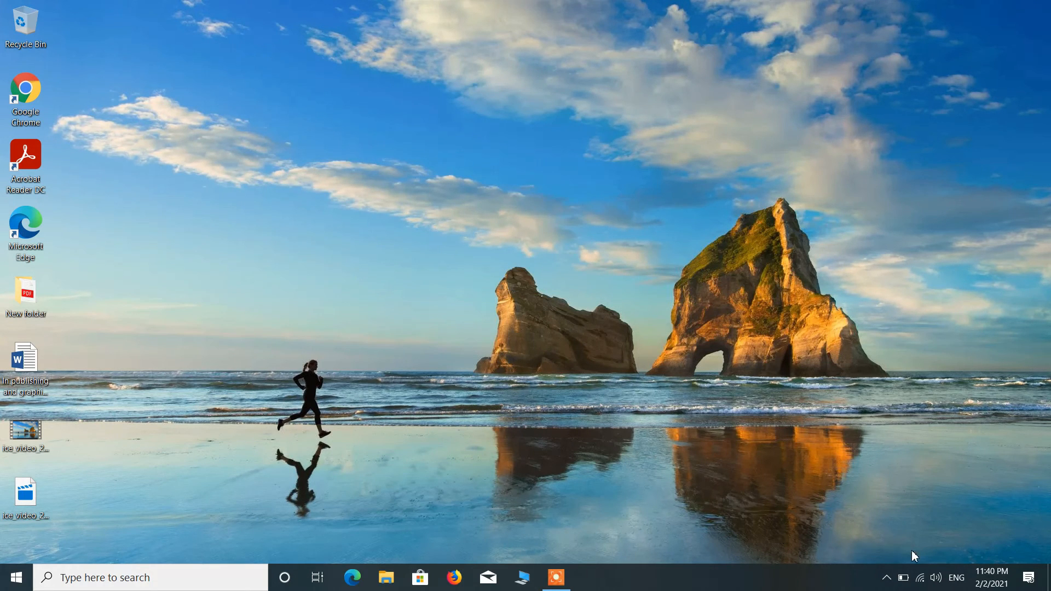
{"action": "left_click", "coordinate": [921, 577]}
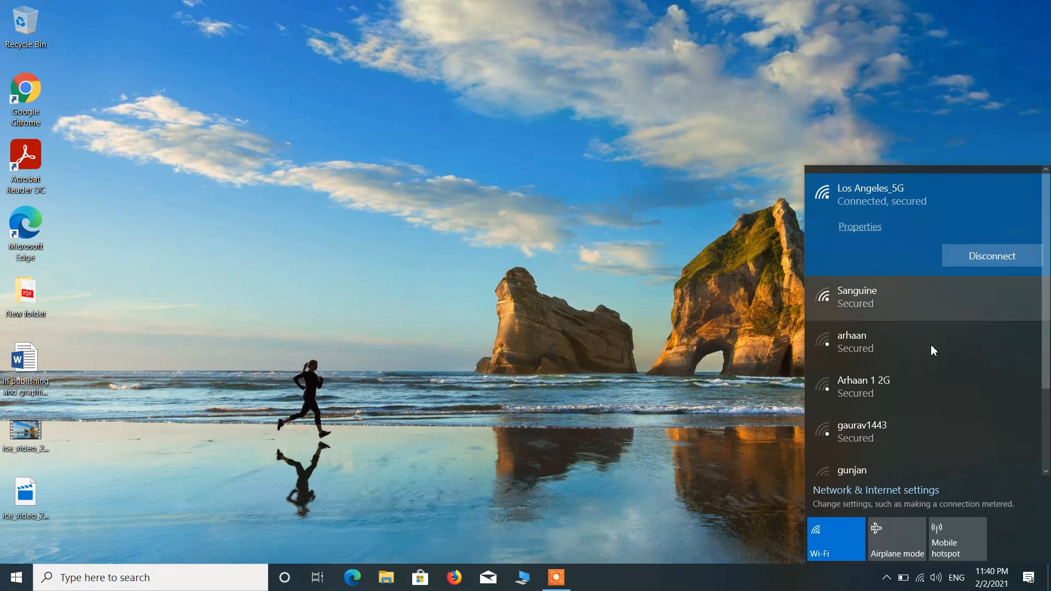
{"action": "left_click", "coordinate": [656, 418]}
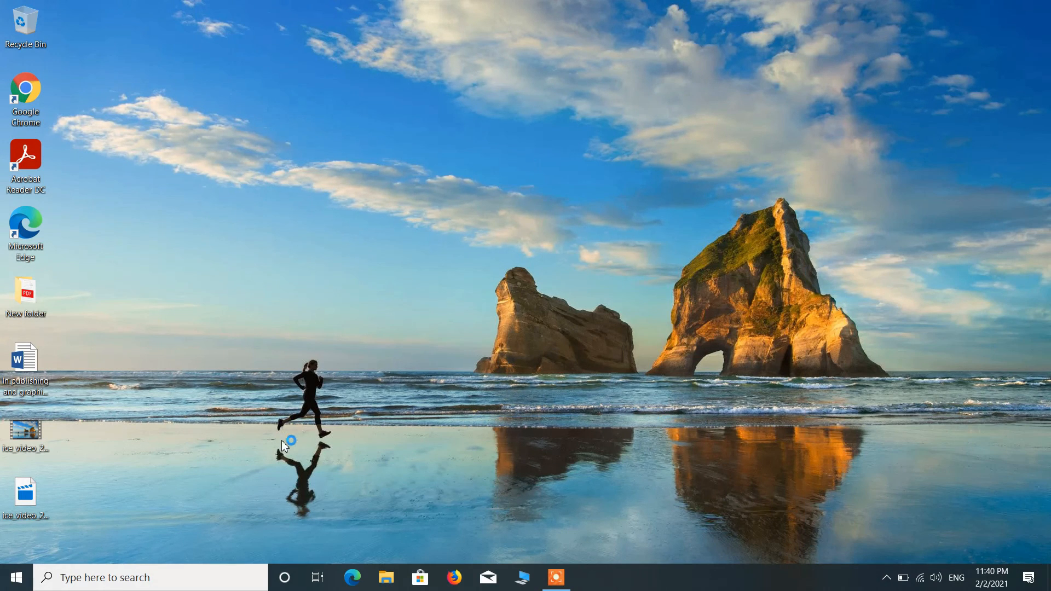
- Check the Network & Internet page of Windows Settings for the Wi-Fi option, and close Settings
{"action": "left_click", "coordinate": [17, 577]}
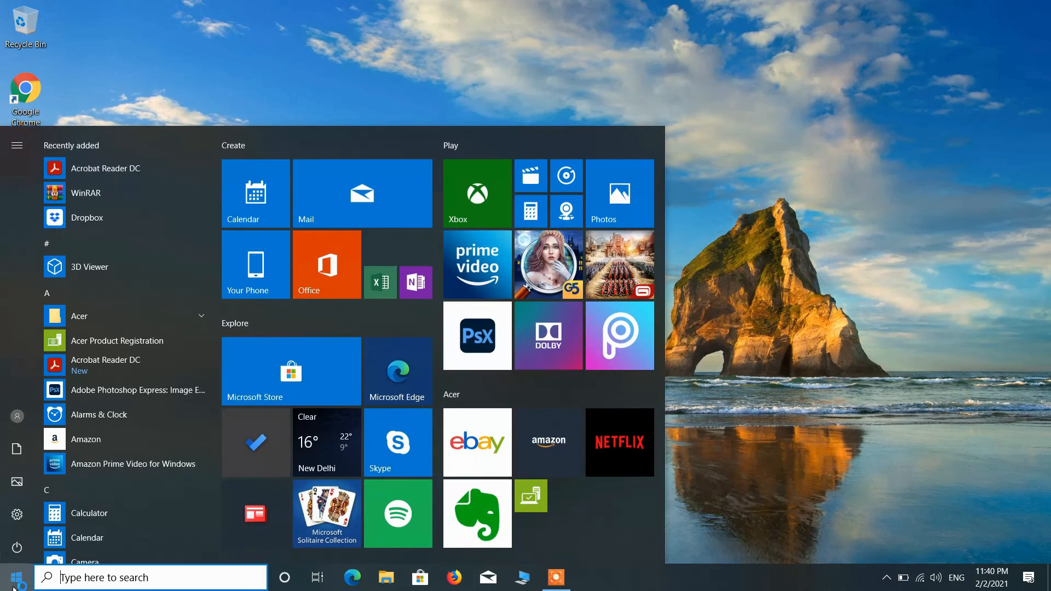
{"action": "left_click", "coordinate": [26, 515]}
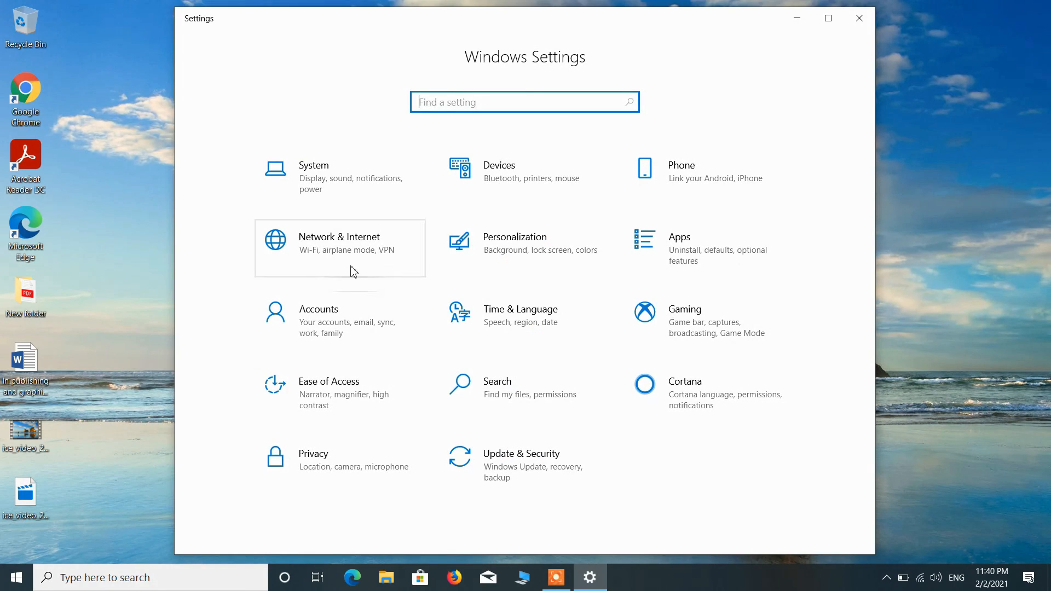
{"action": "left_click", "coordinate": [346, 258]}
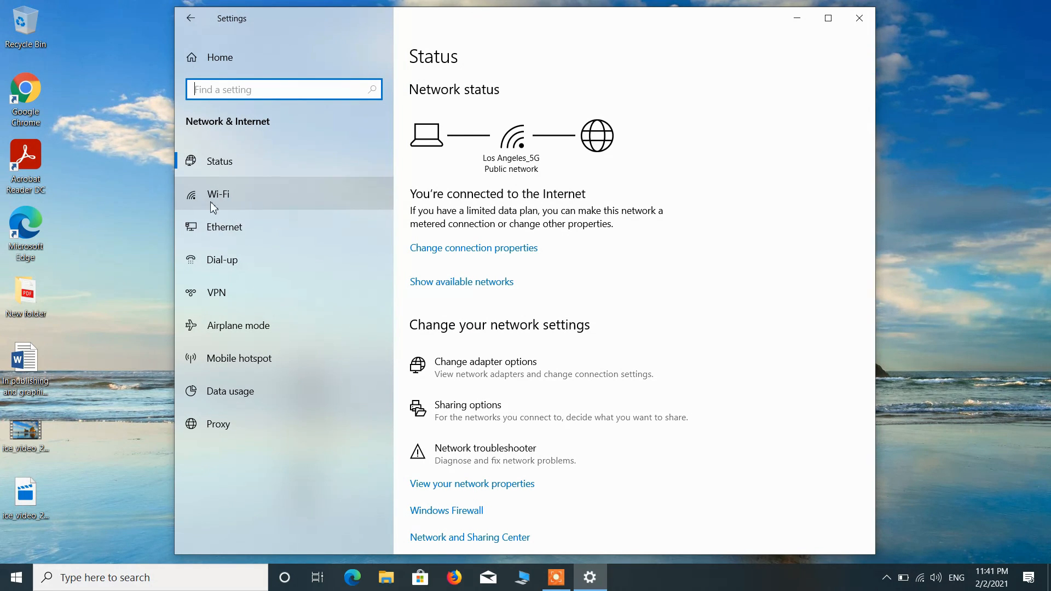
{"action": "left_click", "coordinate": [859, 18]}
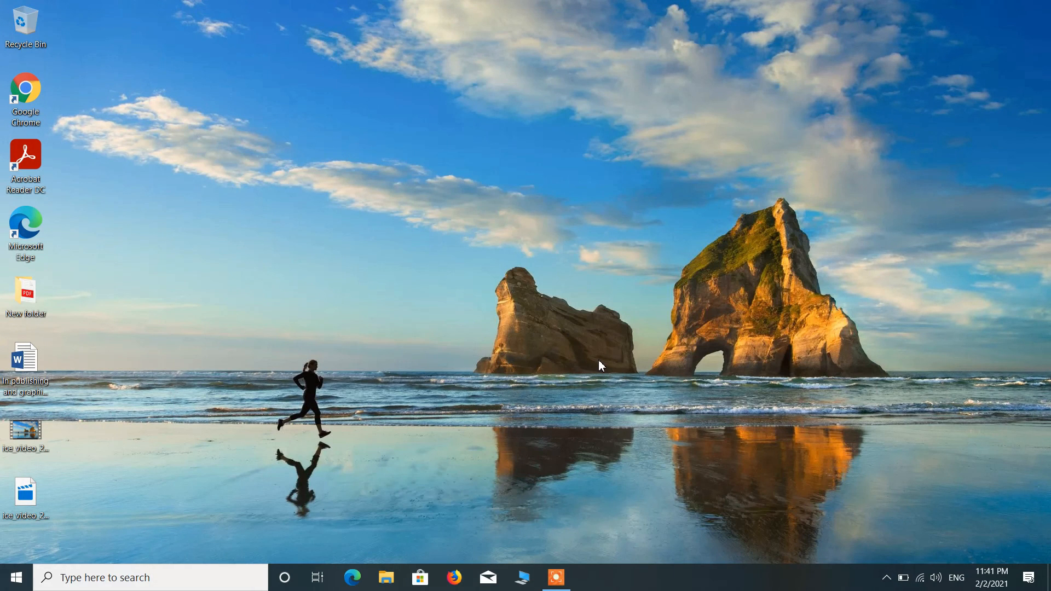